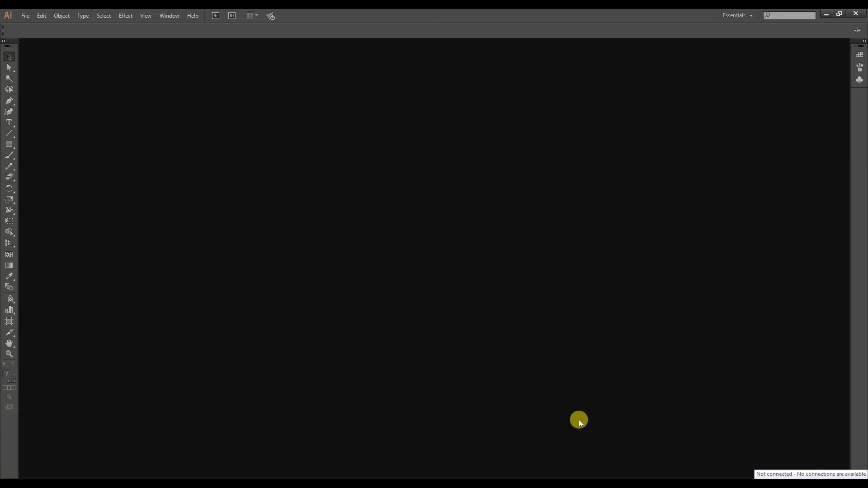
Start a new print document and name it Business card.
key("ctrl+n")
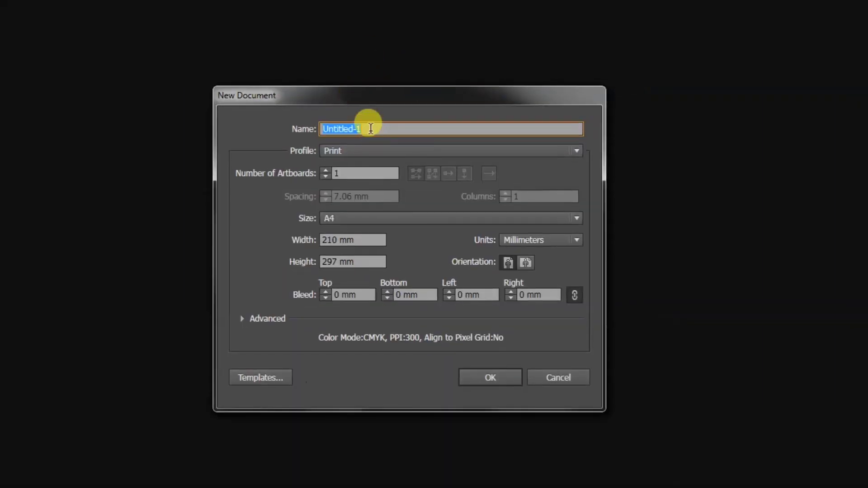
type("Busines")
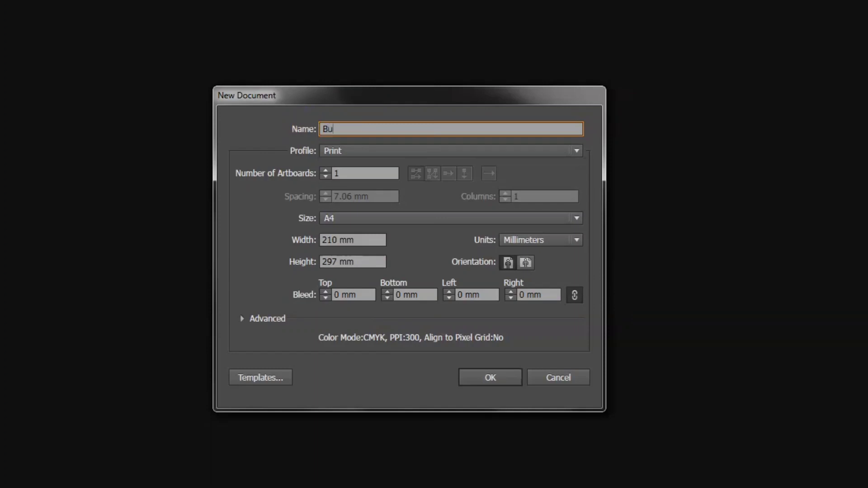
type("s card")
left_click(357, 173)
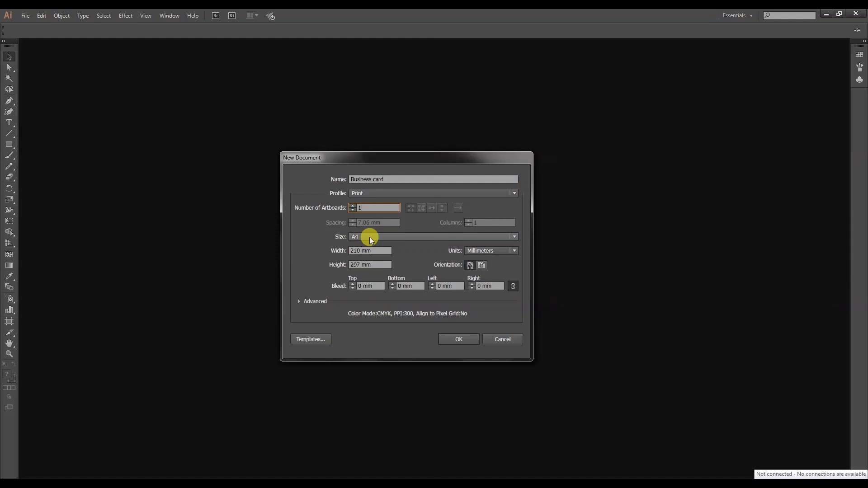
Set the units to centimeters, the width to 9 cm and the height to 5 cm, and create the document.
key("Tab")
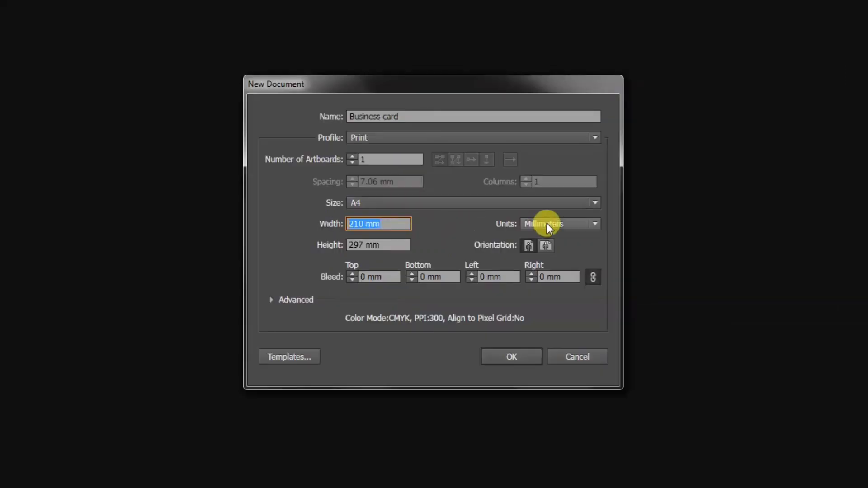
left_click(547, 223)
left_click(550, 298)
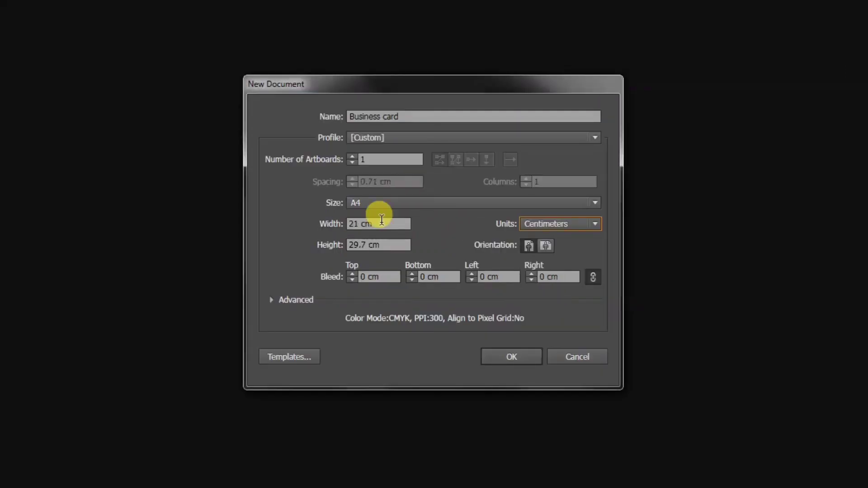
left_click_drag(382, 221, 336, 224)
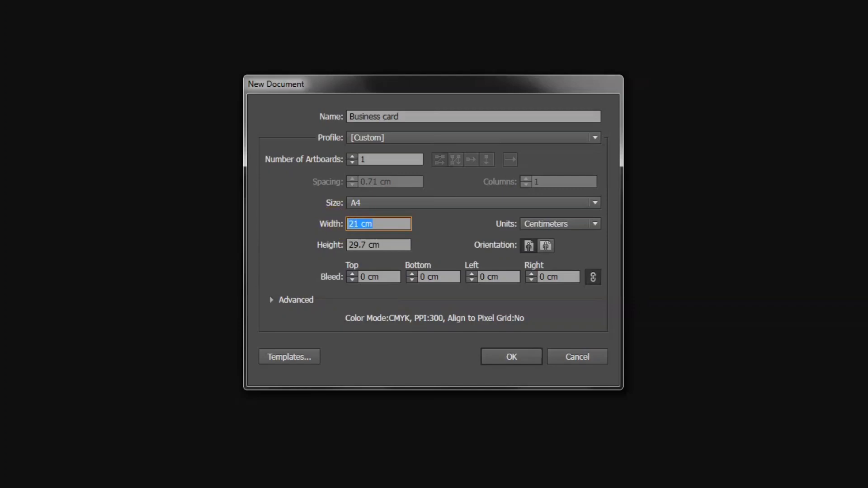
type("9")
left_click_drag(390, 245, 326, 245)
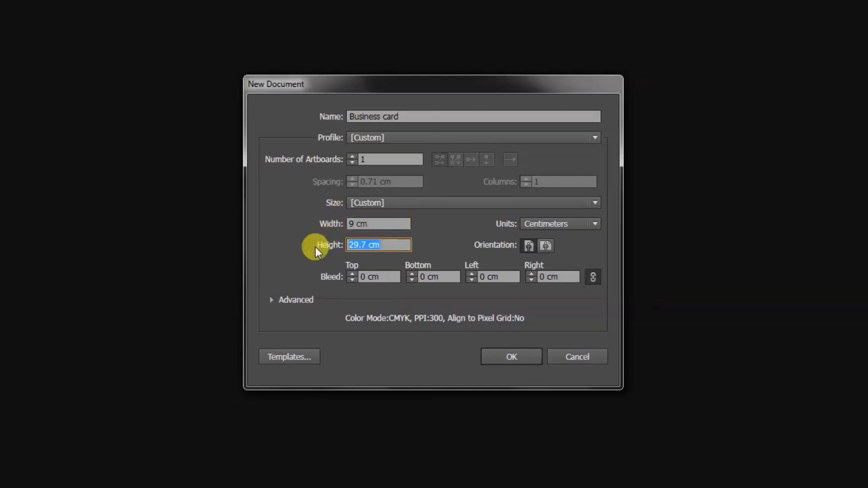
type("5")
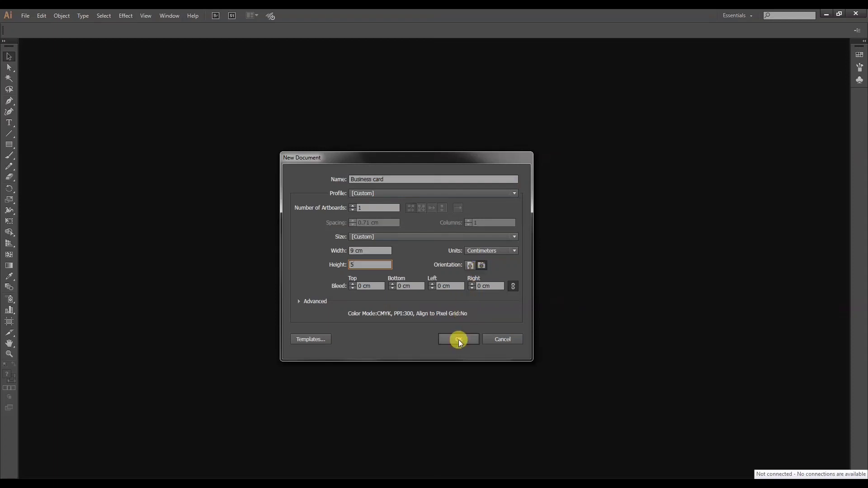
left_click(459, 340)
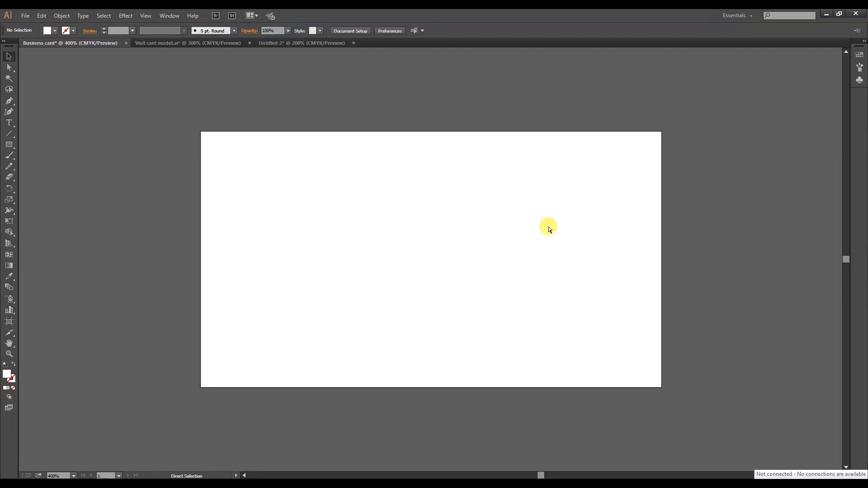
Paste the teal and dark blue colour squares and place them just outside the artboard's right edge.
key("ctrl+v")
left_click_drag(436, 243, 647, 166)
left_click(641, 126)
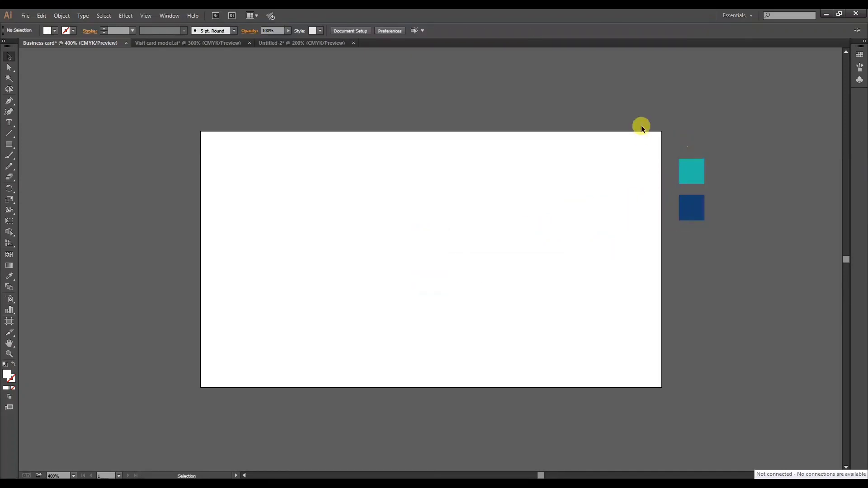
left_click_drag(713, 130, 690, 242)
left_click(684, 130)
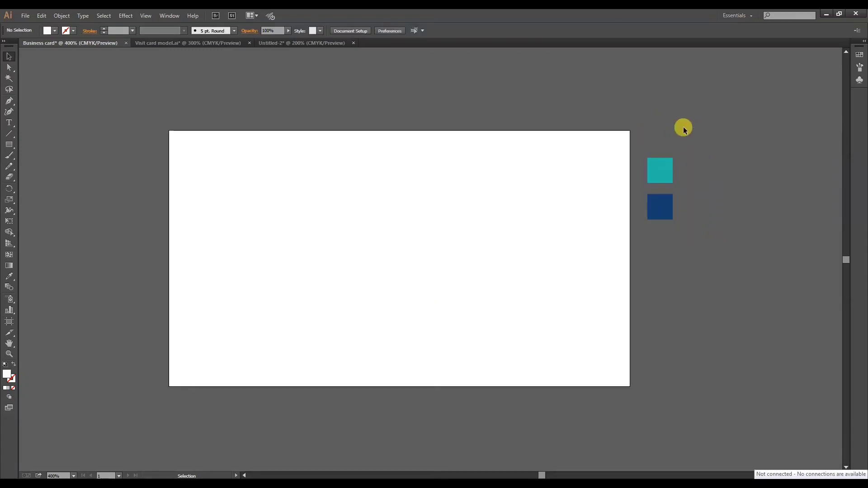
Draw a closed Pen shape over the artboard's lower-left corner, curving from the left edge down to the bottom-right corner.
key("p")
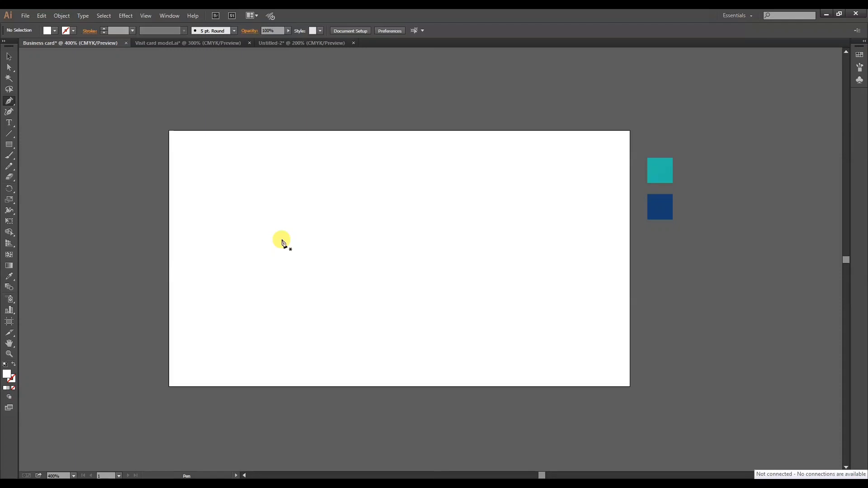
left_click(9, 89)
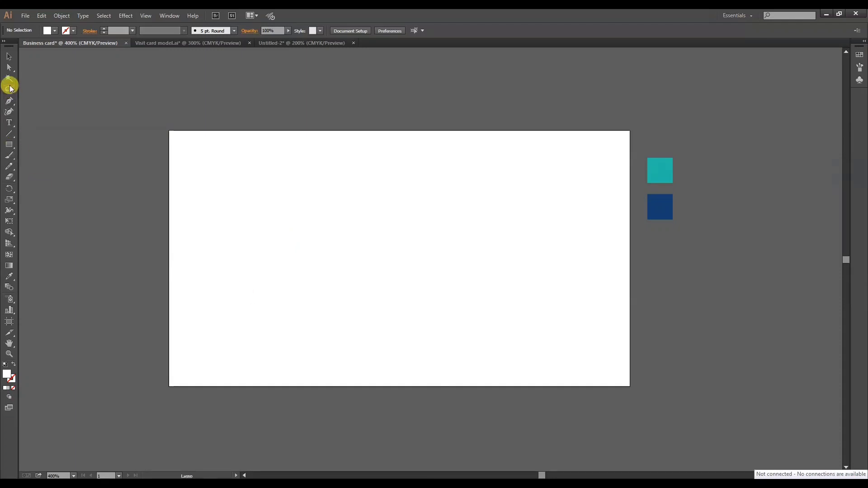
left_click(11, 100)
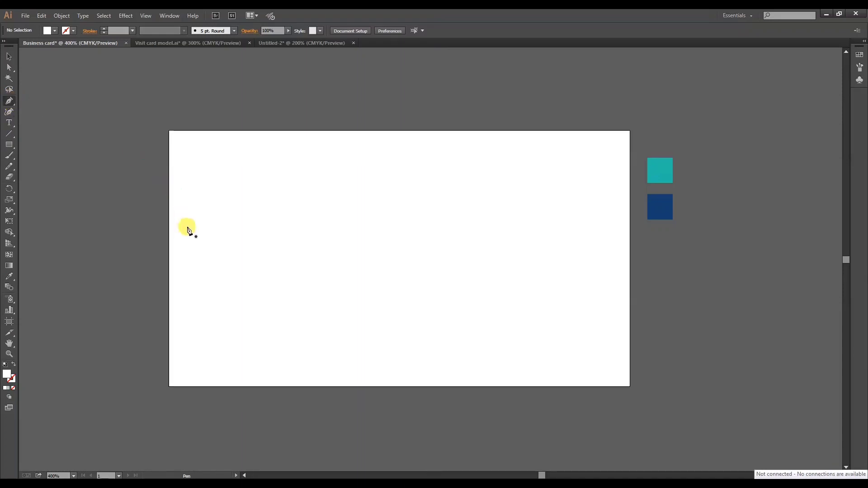
left_click(170, 195)
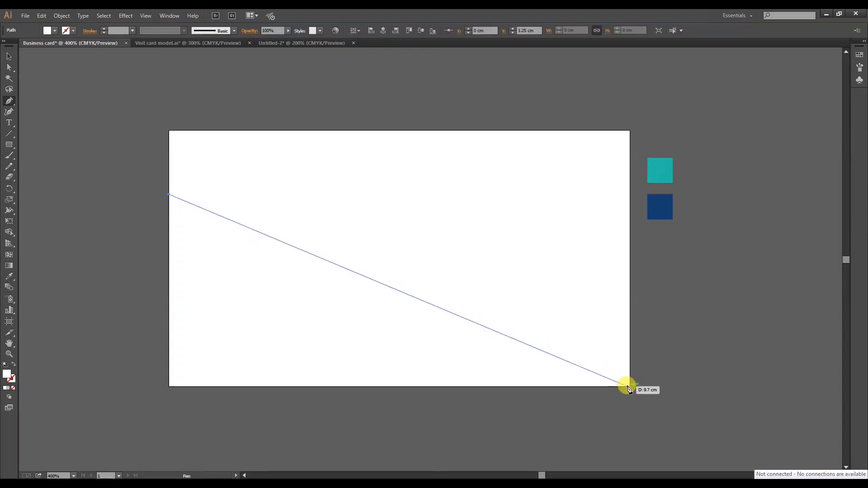
left_click_drag(629, 387, 767, 378)
scroll(274, 237, "down", 1)
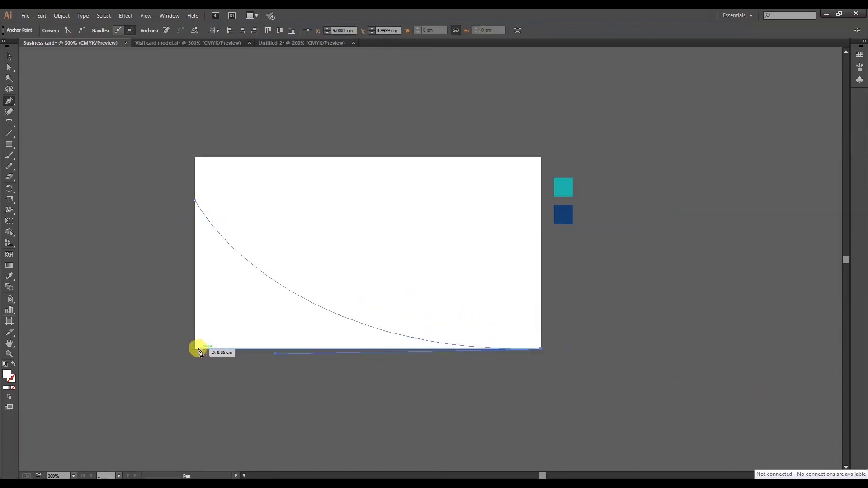
left_click(195, 349)
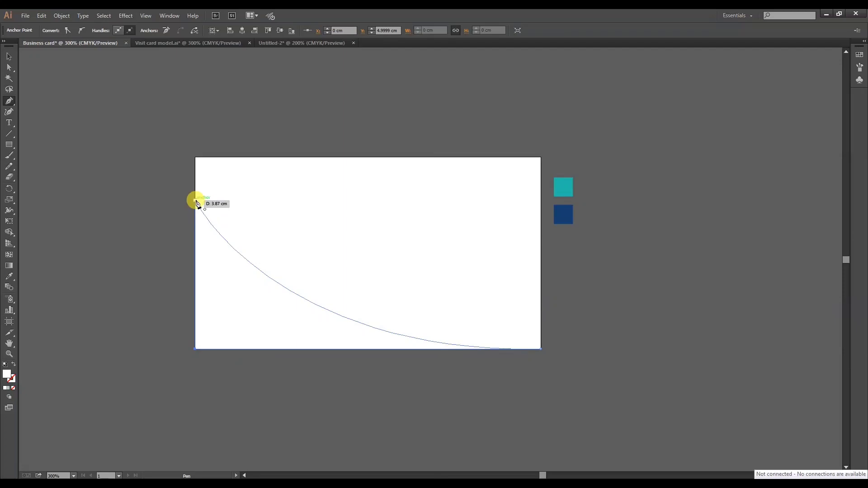
left_click(195, 201)
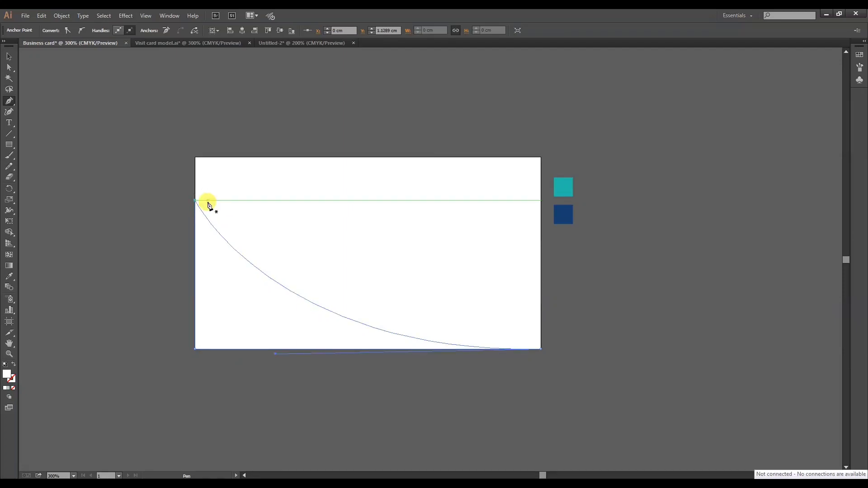
Fill the corner shape with the sampled dark blue and raise its upper-left anchor to about Y 0.65 cm.
key("i")
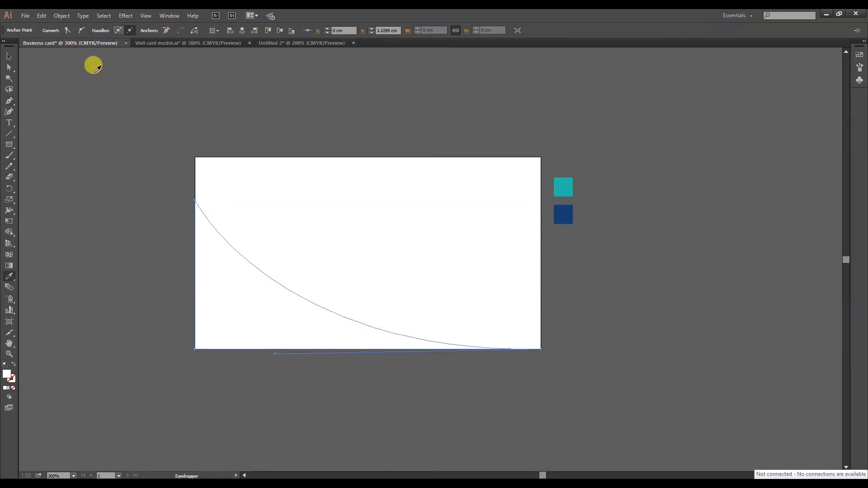
left_click(569, 212)
left_click(9, 67)
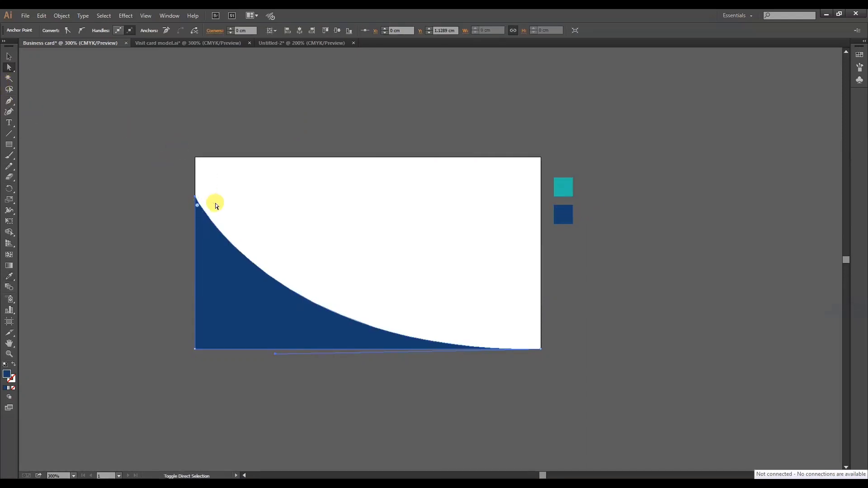
left_click_drag(195, 200, 196, 183)
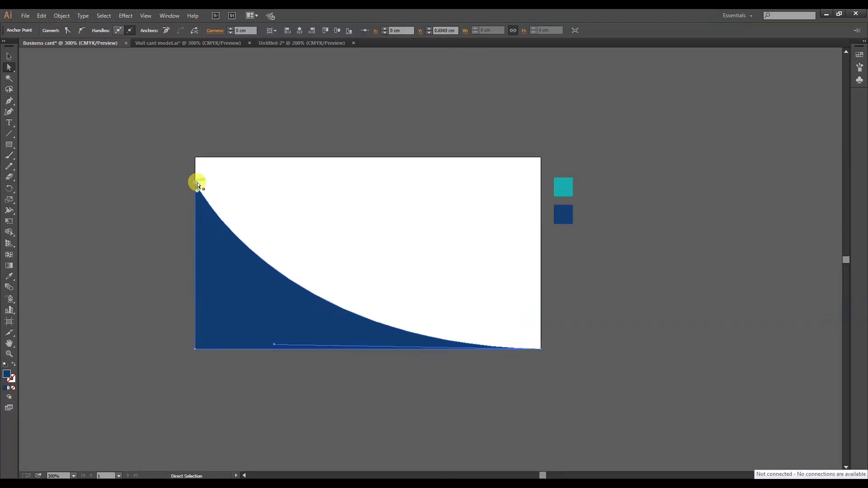
left_click(236, 191)
Draw a second closed Pen shape above the blue curve, a swoosh tapering to the upper left and widening toward the right edge.
left_click(9, 101)
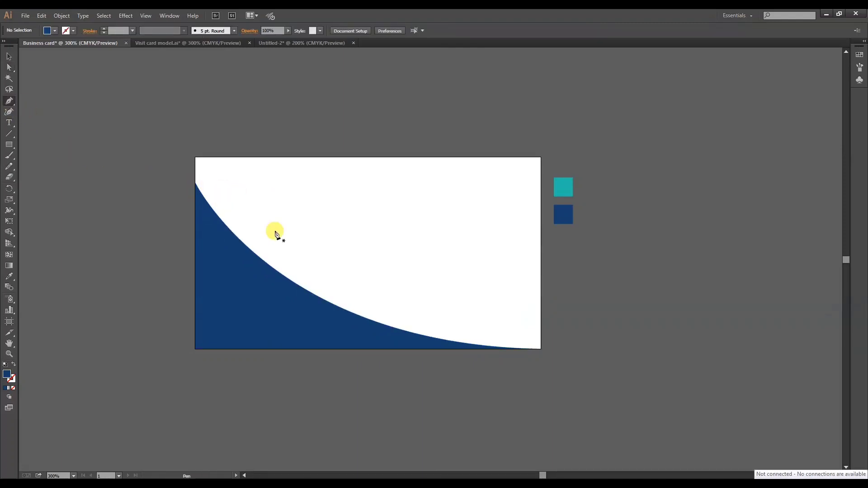
left_click(242, 221)
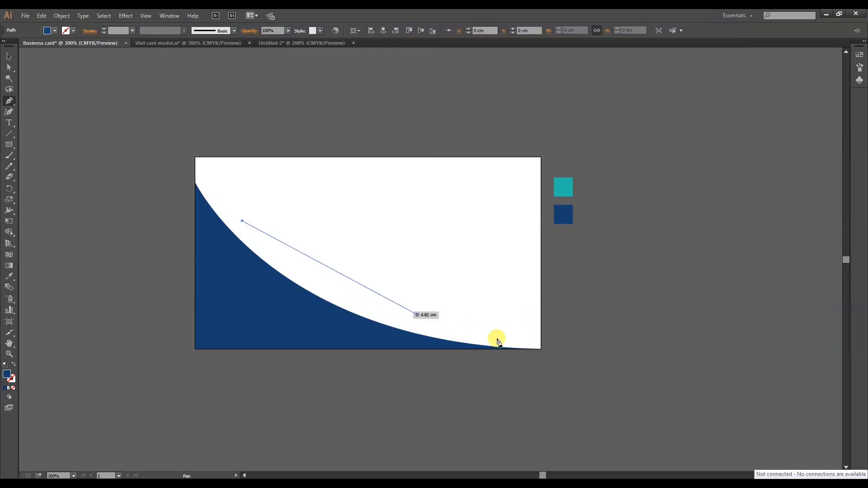
left_click_drag(539, 342, 745, 343)
left_click(538, 342)
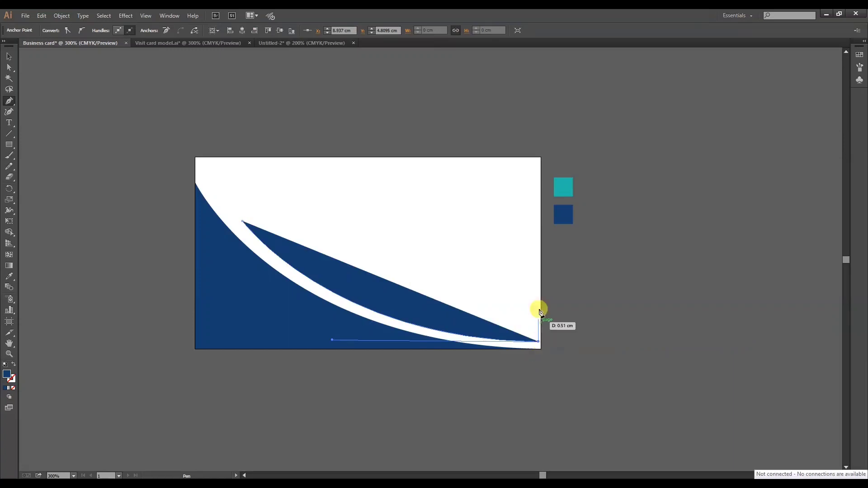
left_click(538, 295)
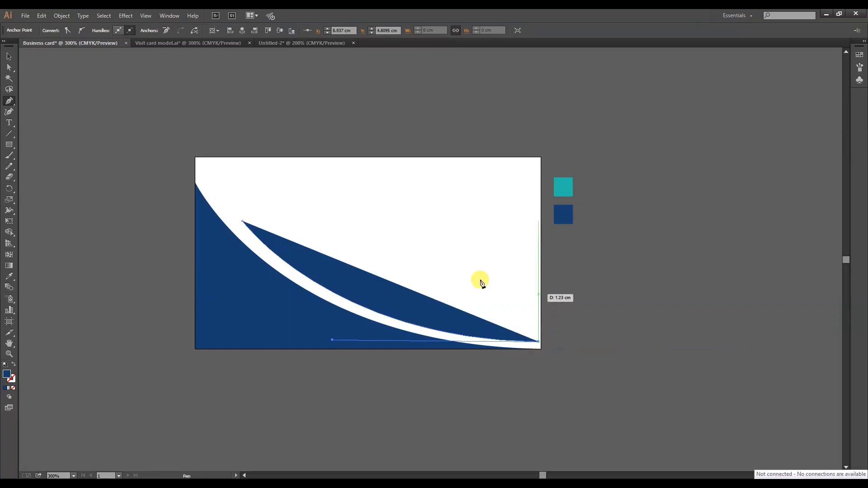
left_click_drag(242, 221, 110, 121)
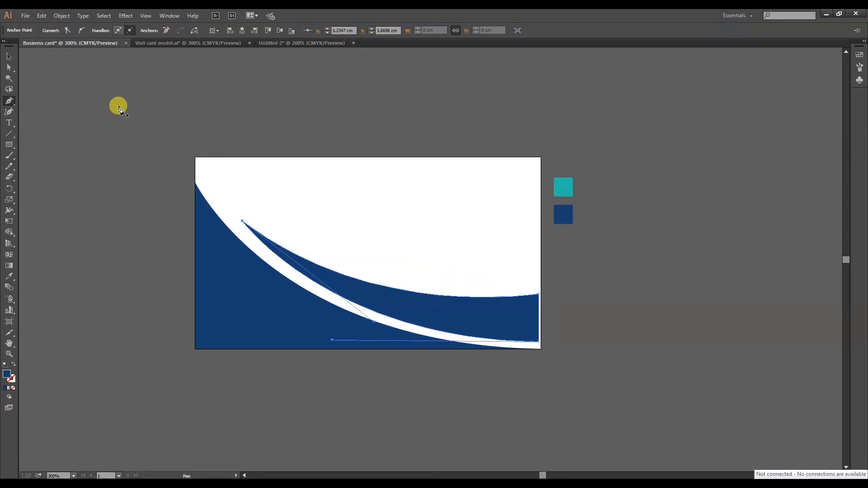
Align the swoosh's right end with the artboard's right edge and bend its upper curve slightly downward.
left_click(9, 67)
left_click_drag(525, 284, 544, 314)
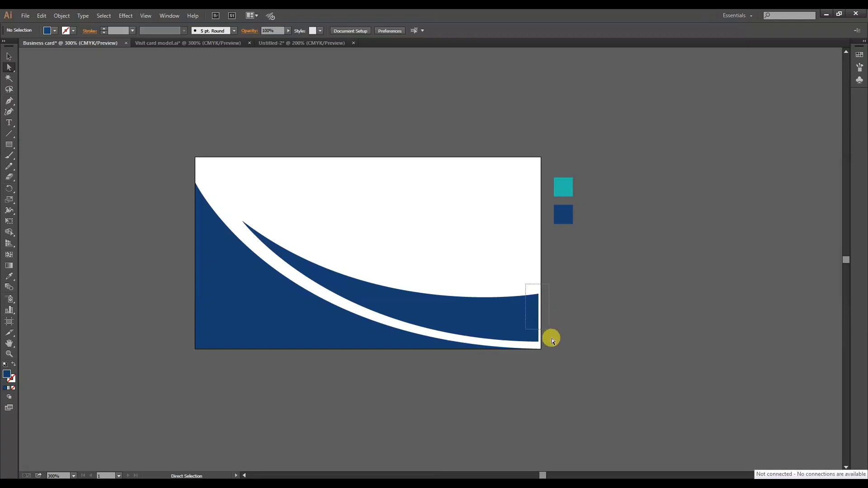
left_click_drag(552, 346, 541, 344)
left_click(301, 259)
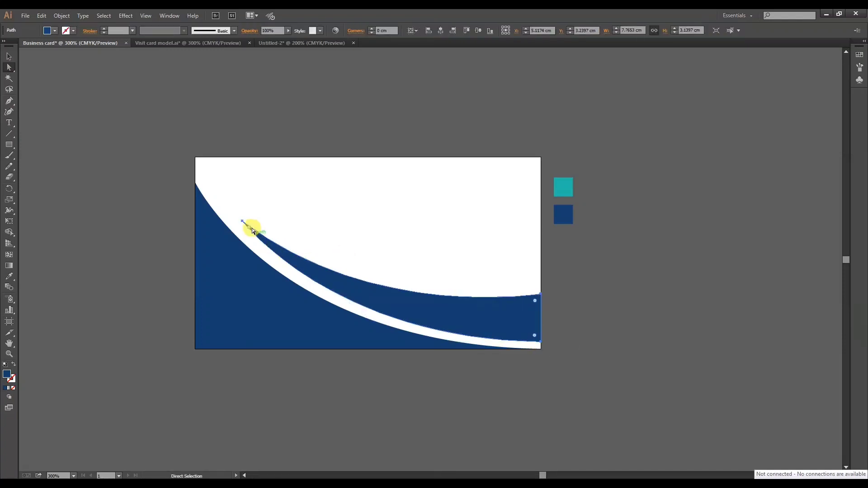
left_click_drag(342, 274, 340, 281)
Fill the swoosh with the sampled teal and reshape it to follow the blue curve more closely.
key("i")
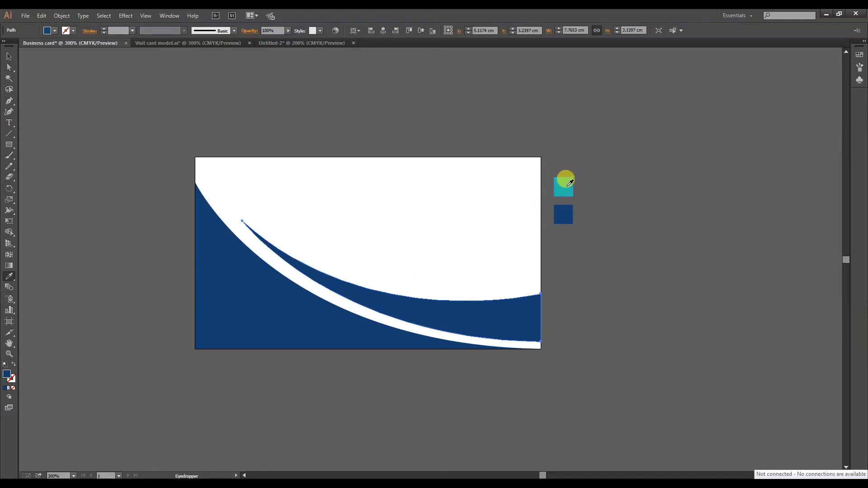
left_click(569, 183)
left_click(10, 56)
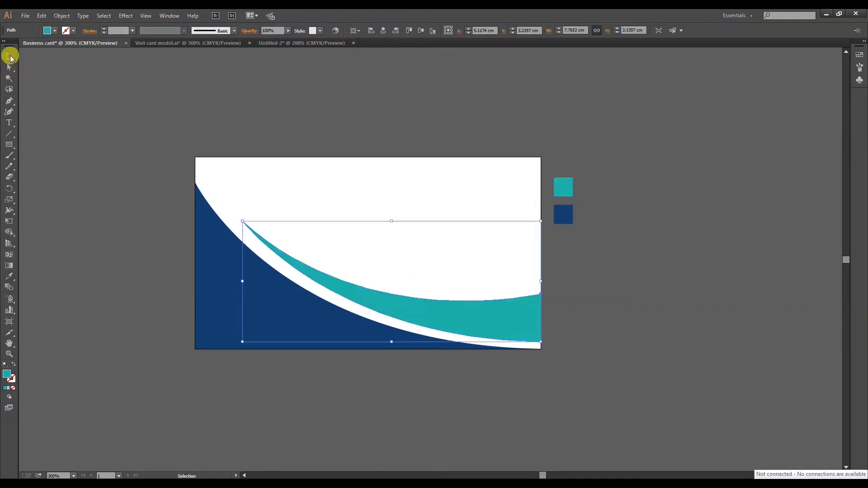
left_click(9, 67)
left_click(313, 223)
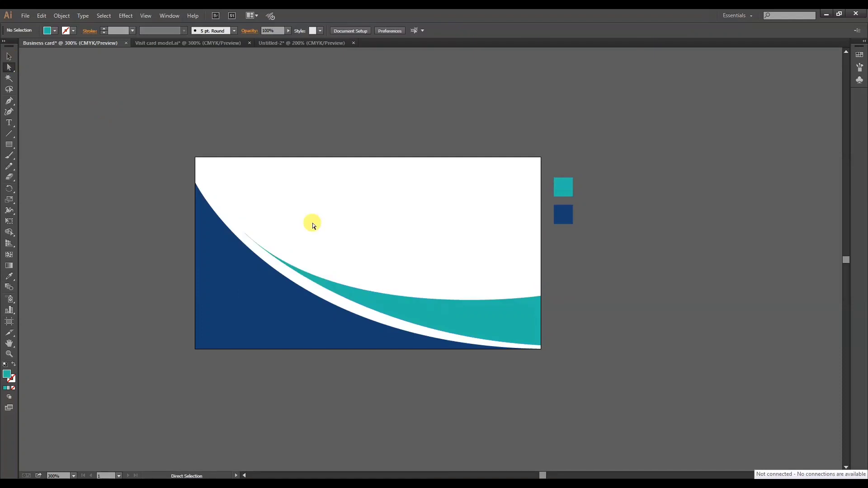
key("v")
Add a text line with the cardholder's full name in capitals near the card's top edge.
left_click(9, 122)
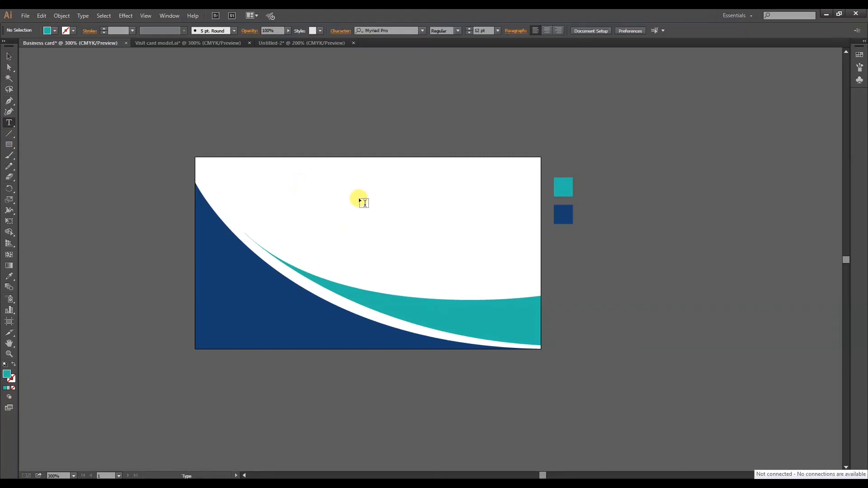
left_click(359, 197)
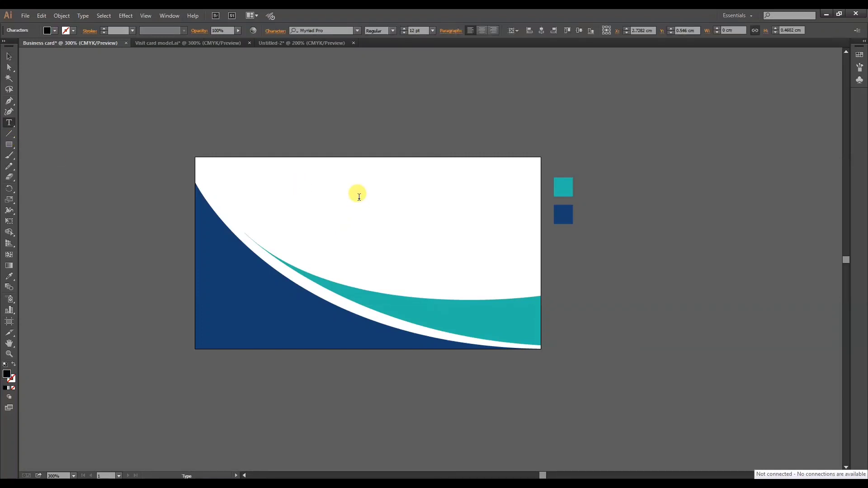
type("JOHN SMITH")
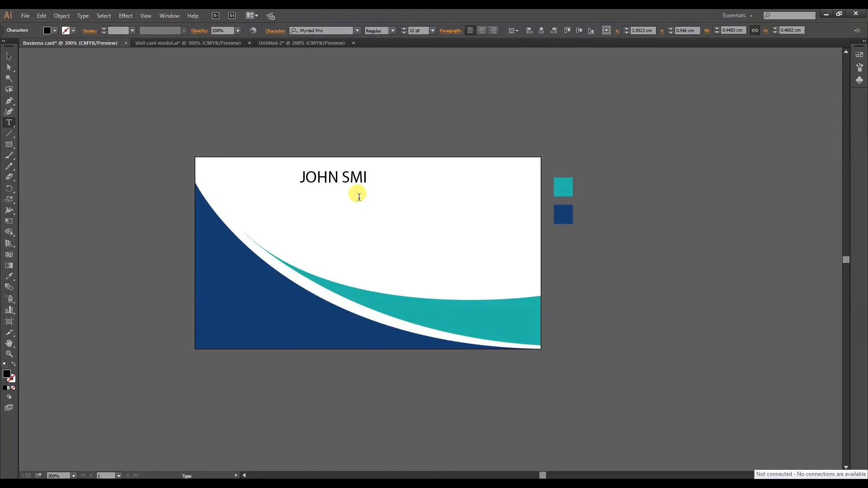
left_click(12, 54)
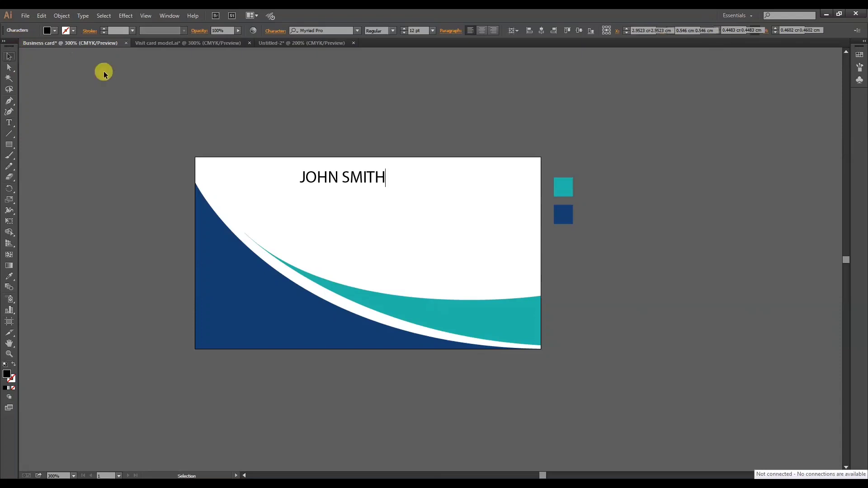
Move the name line slightly to the right and set its font to Univers Condensed.
left_click_drag(346, 174, 361, 176)
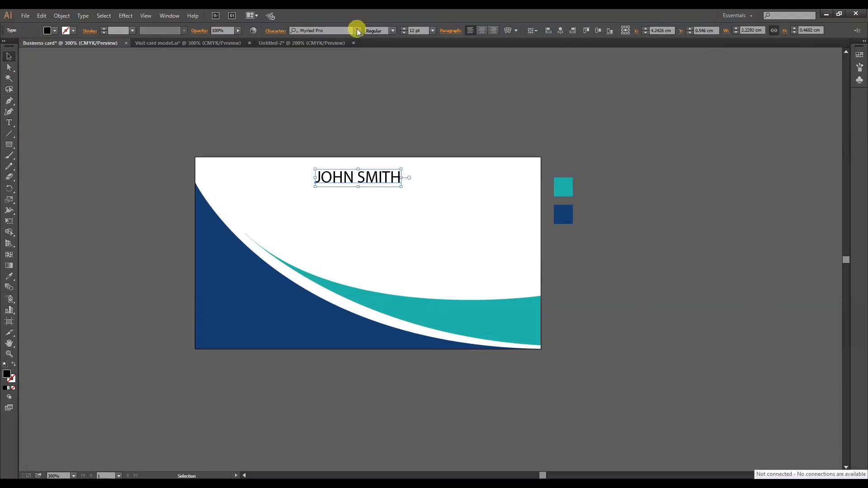
left_click(357, 31)
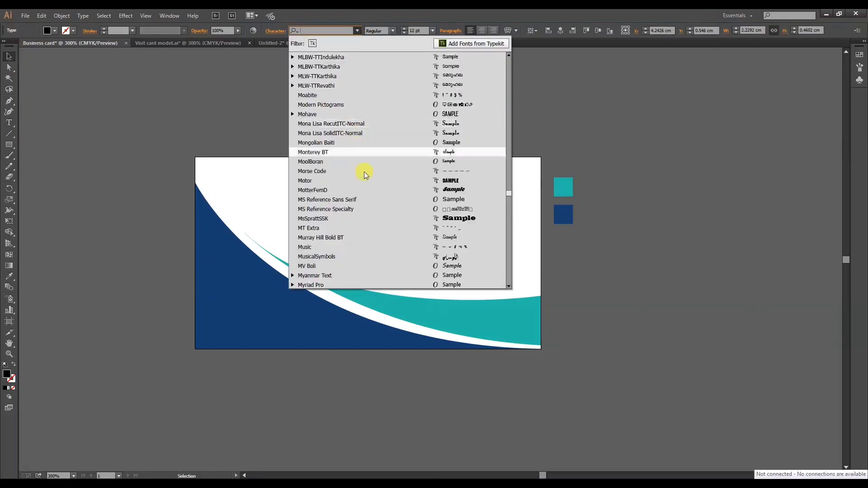
scroll(370, 207, "down", 2)
left_click(358, 30)
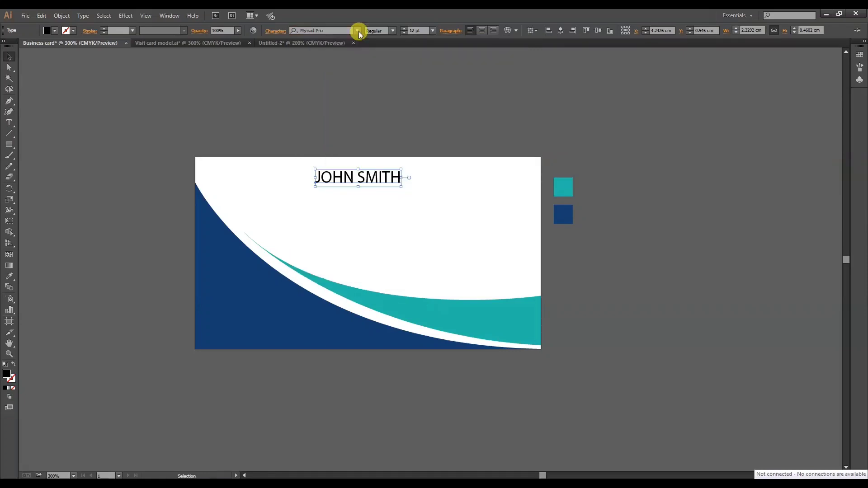
left_click(359, 34)
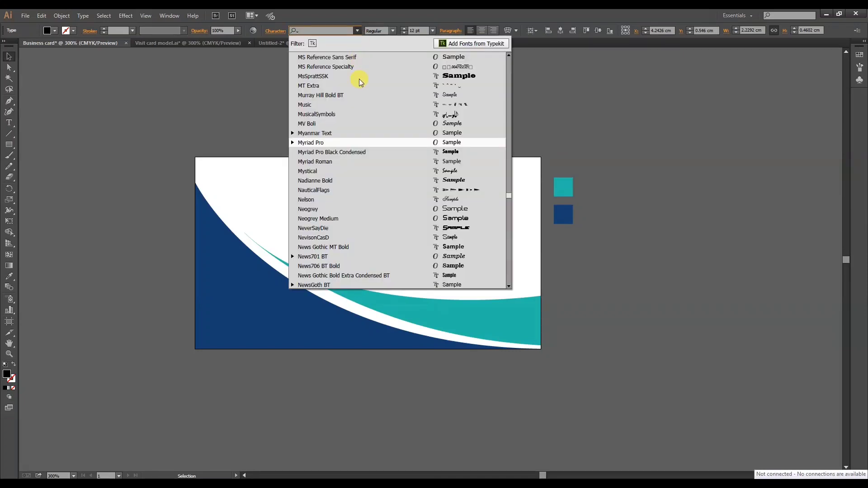
scroll(384, 228, "down", 15)
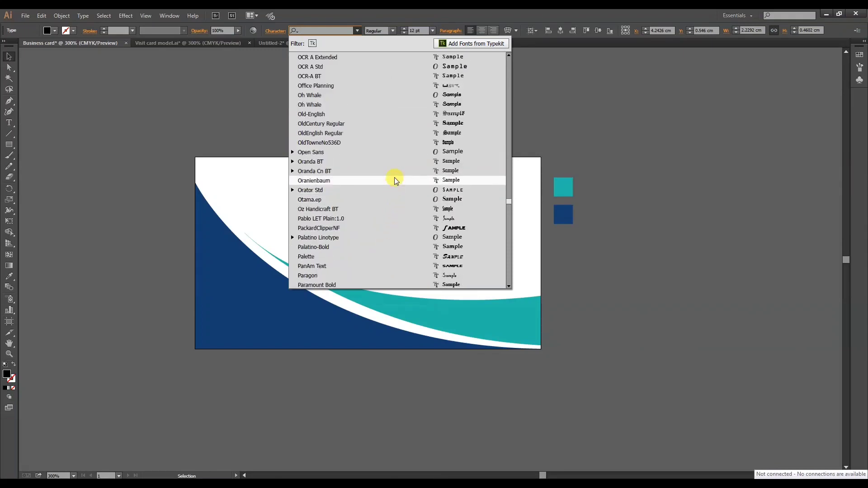
scroll(394, 179, "down", 8)
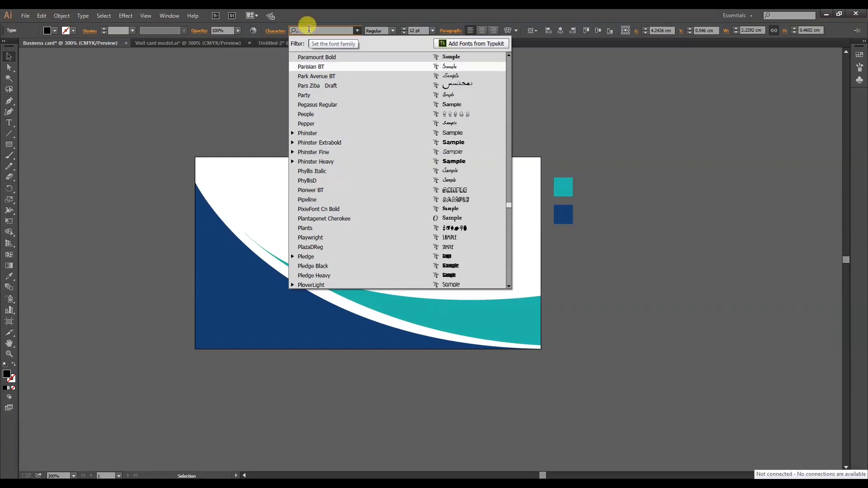
type("uni")
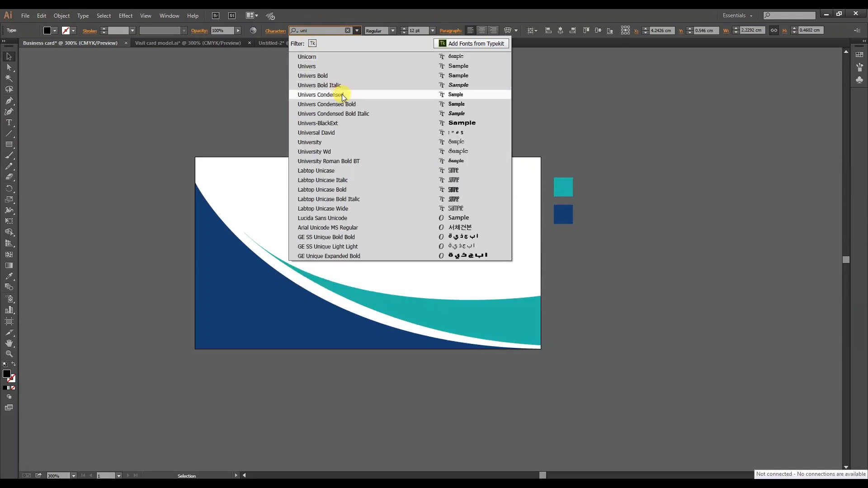
left_click(347, 94)
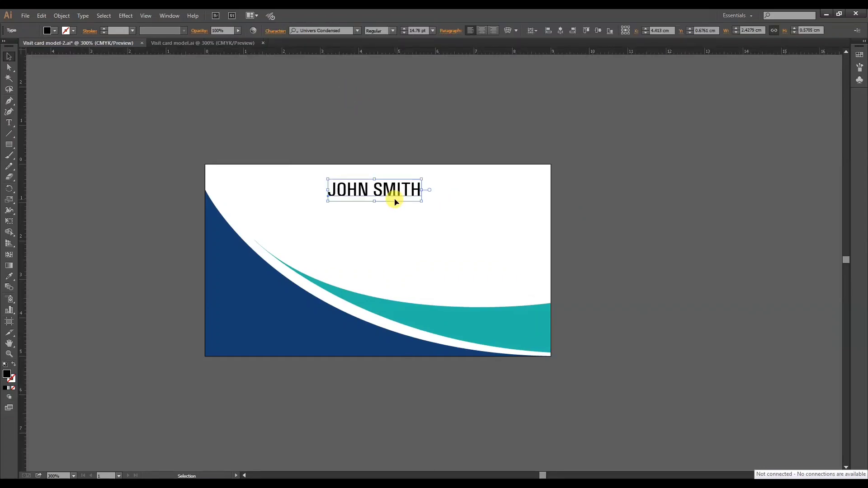
Set the font style of the name line to Bold.
left_click(392, 30)
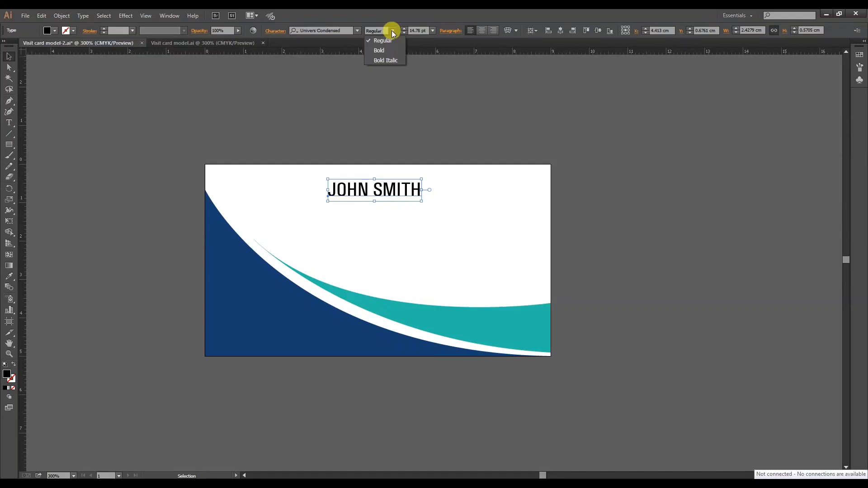
left_click(380, 50)
left_click(439, 127)
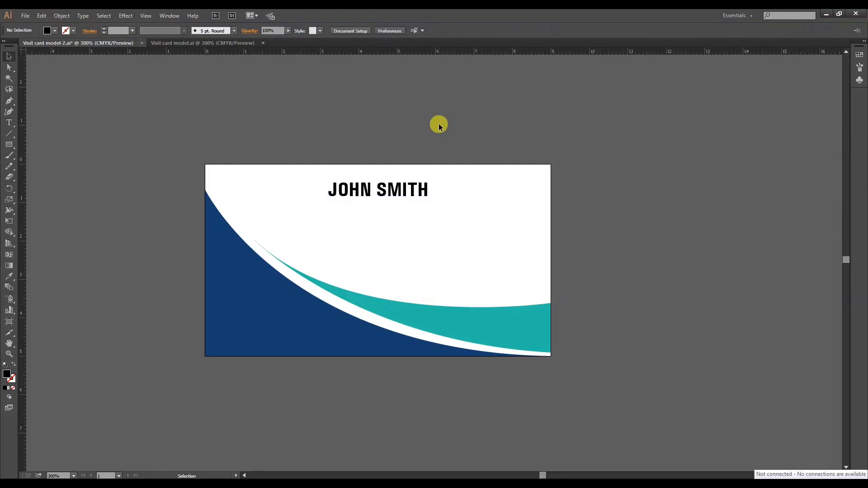
Add the job title "GENERAL MANAGER" as a separate text line centred beneath the name.
left_click(9, 122)
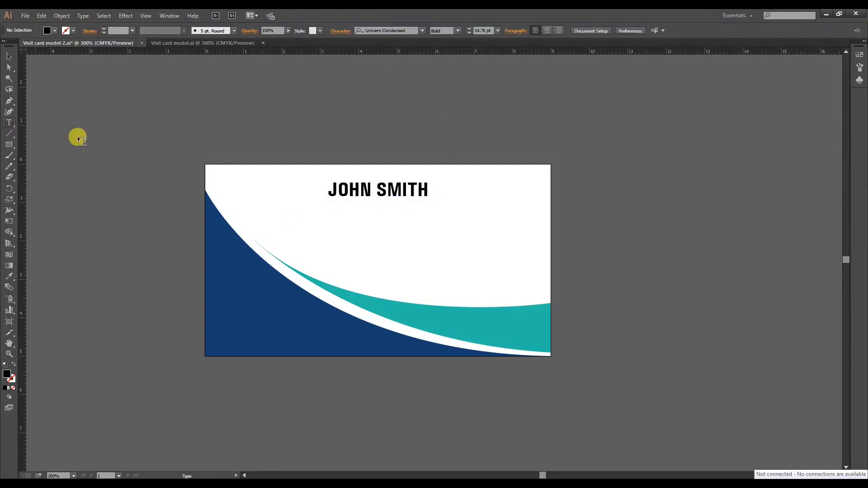
left_click(316, 216)
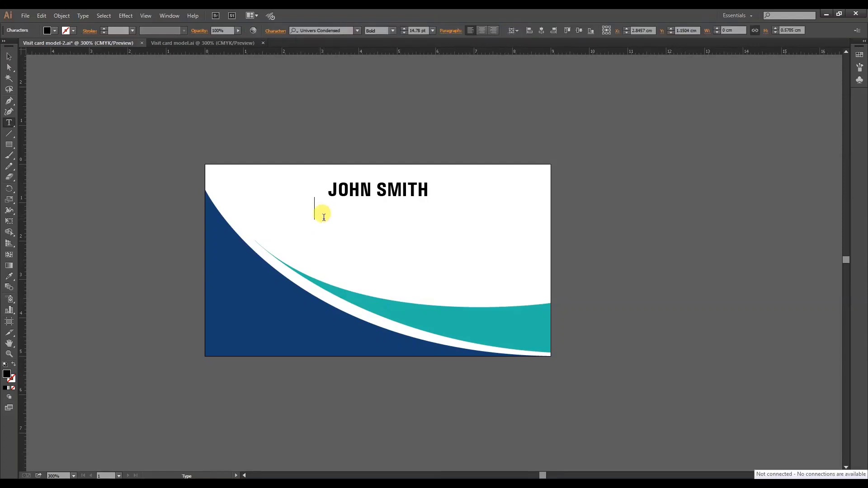
type("GENER")
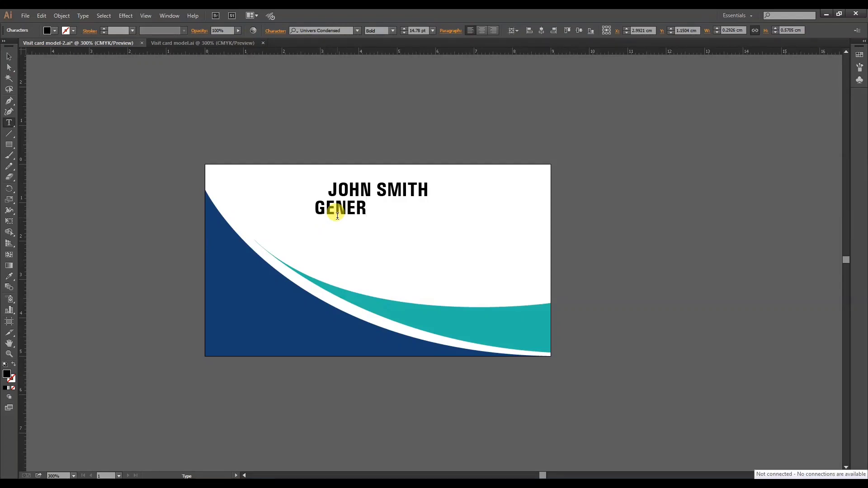
type("AL MANA")
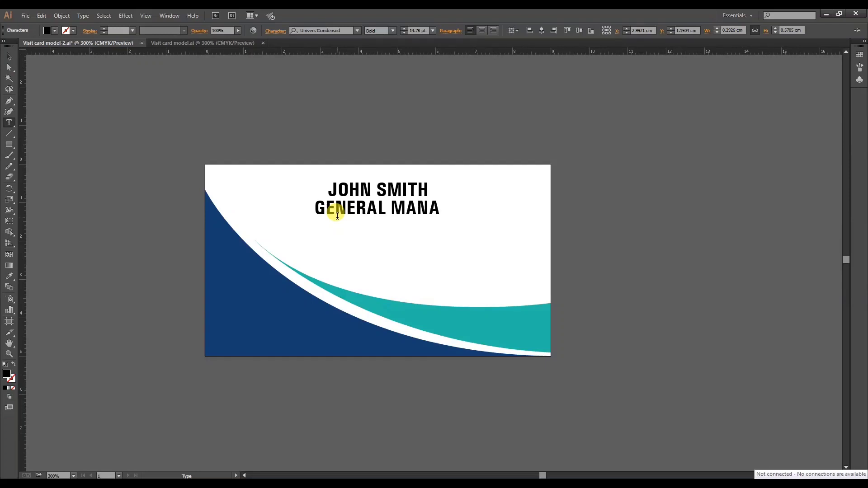
type("GER")
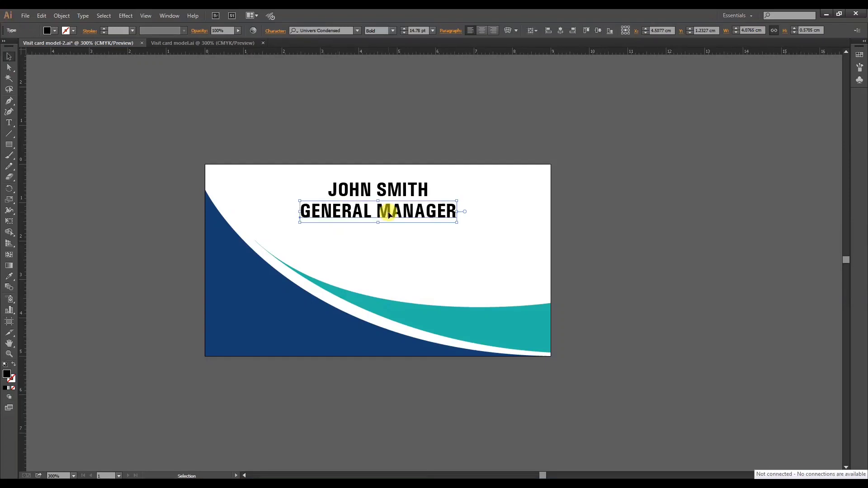
left_click(386, 191)
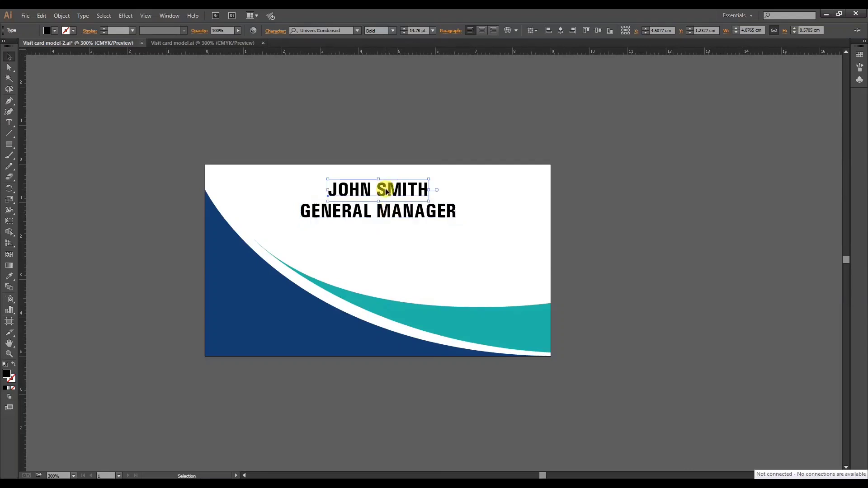
left_click(388, 216)
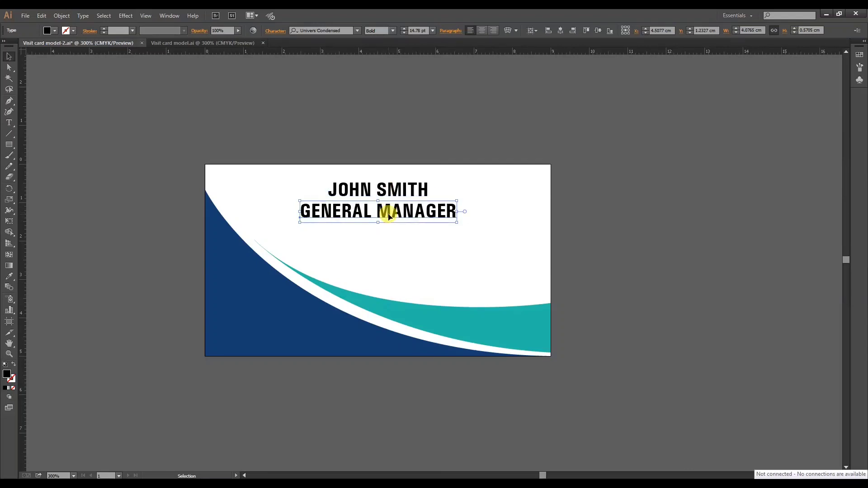
left_click(389, 192)
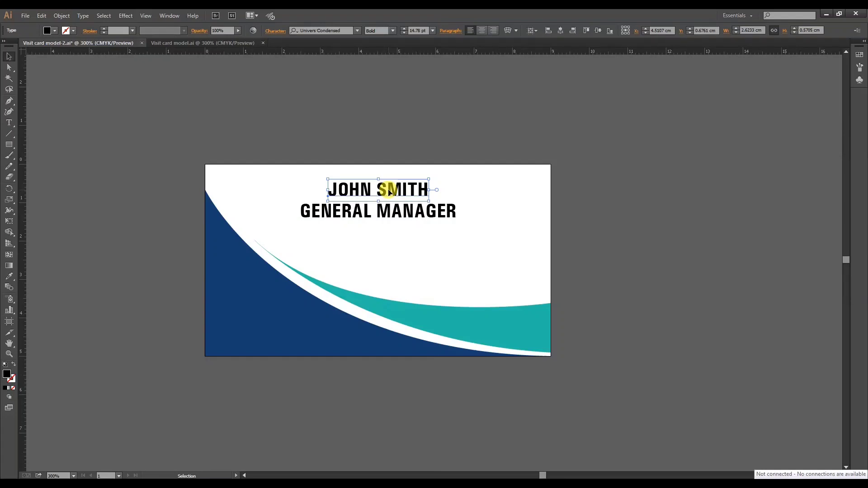
Set the job title's font to Trueno with the Light style.
left_click(391, 216)
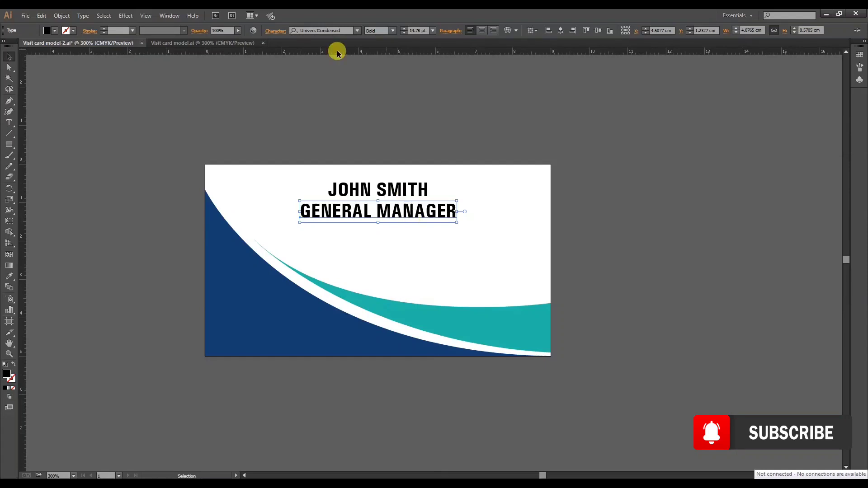
left_click(339, 30)
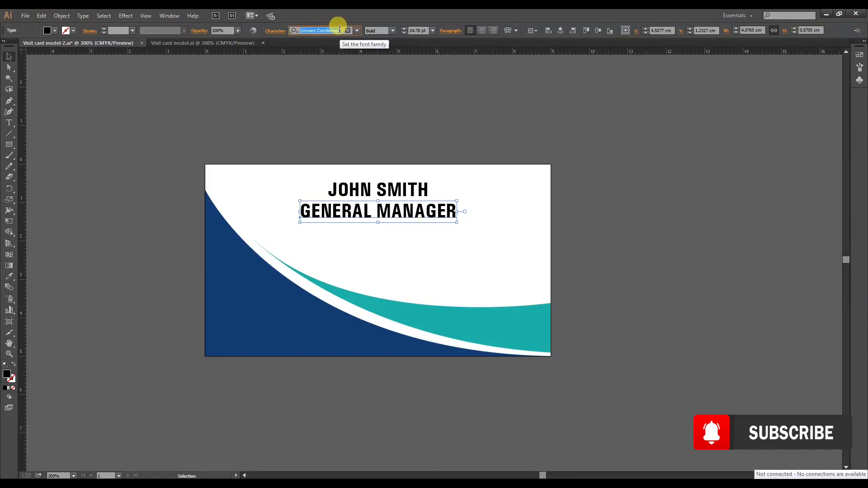
type("true")
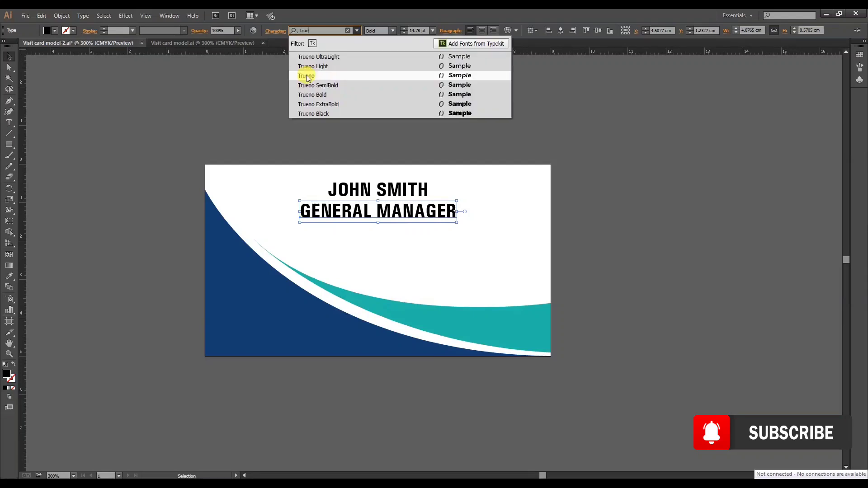
left_click(306, 77)
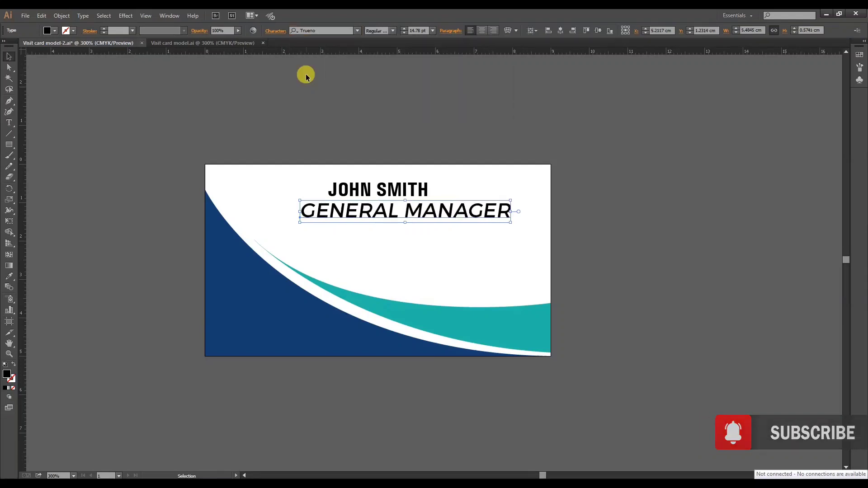
left_click(393, 32)
left_click(382, 50)
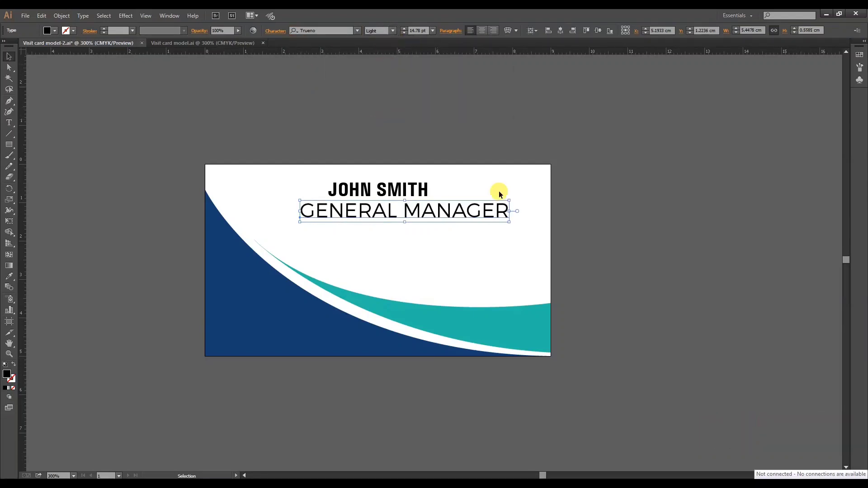
Scale the job title down to about the name's width and fine-tune the vertical gap between the two lines.
left_click_drag(506, 221, 449, 190)
left_click(455, 209)
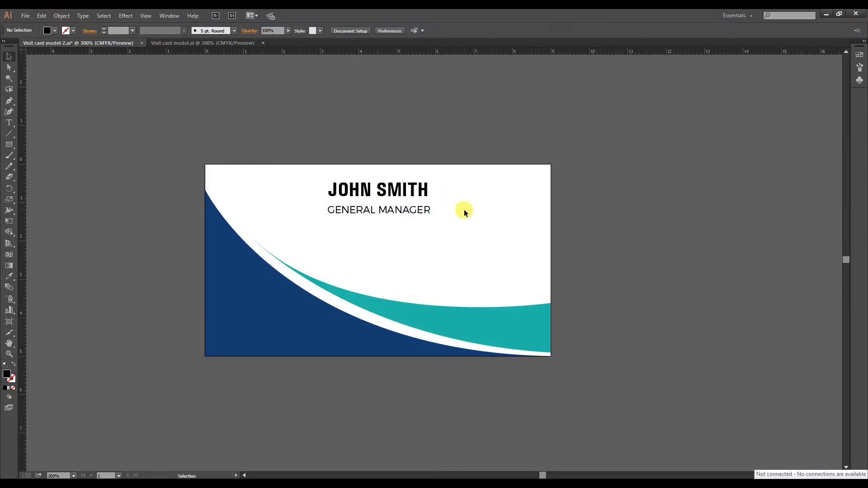
left_click(389, 189)
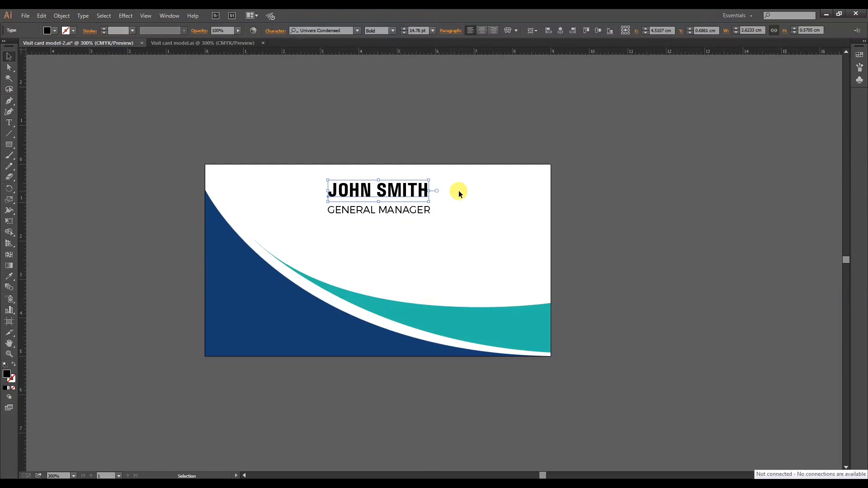
left_click(467, 193)
left_click(402, 212)
left_click(467, 207)
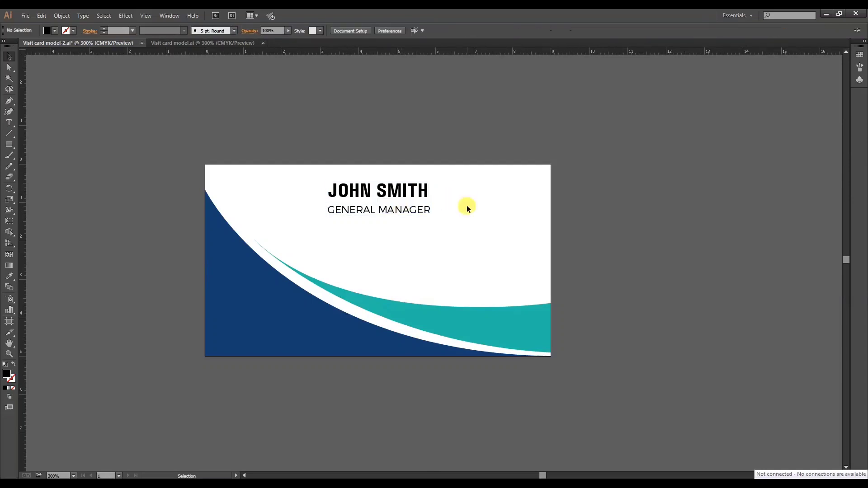
left_click(422, 210)
left_click(468, 205)
Paste the right-aligned contact block with phone number, address and e-mail below the job title, above the teal swoosh.
key("a")
key("ctrl+v")
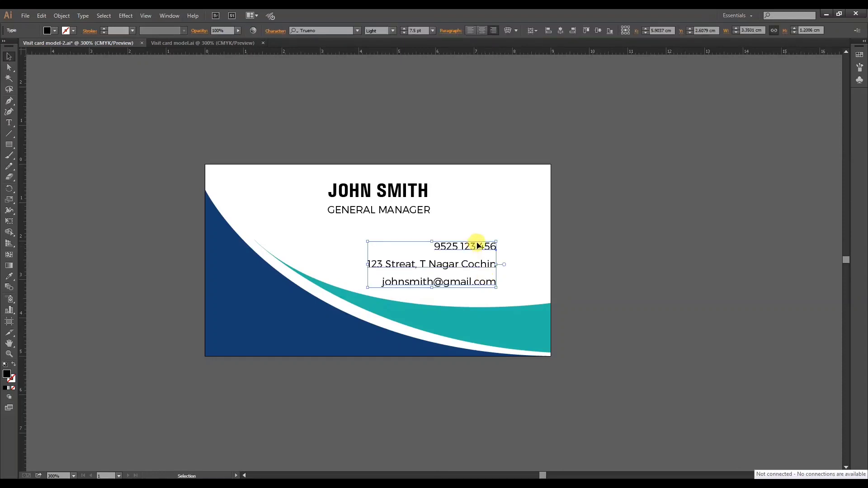
left_click_drag(475, 249, 479, 245)
key("ctrl+shift+a")
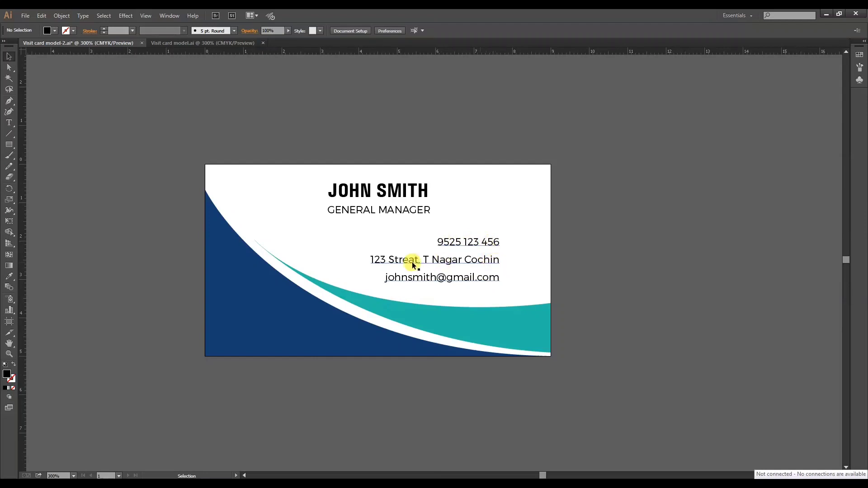
Fine-tune the contact block's position, shifting it slightly down toward the teal swoosh.
left_click(481, 280)
left_click(476, 242)
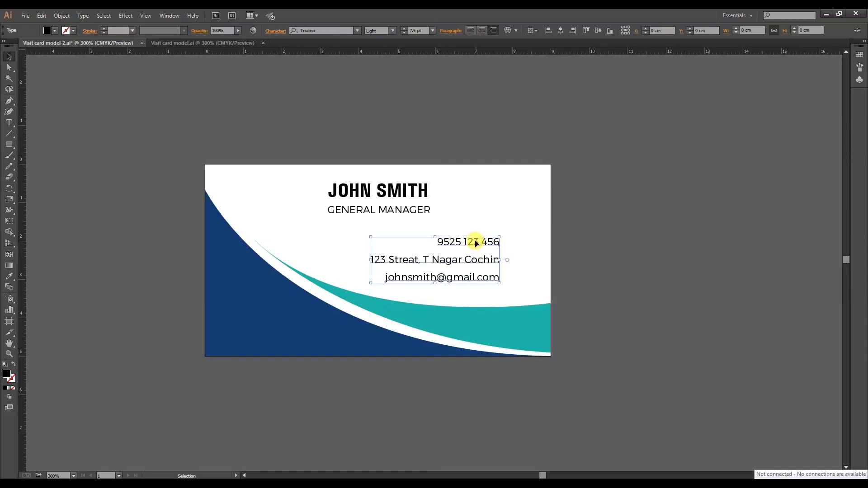
left_click(468, 220)
left_click(465, 240)
mouse_move(472, 246)
left_mouse_down()
mouse_move(458, 244)
mouse_move(484, 248)
mouse_move(477, 243)
left_mouse_up()
left_click(483, 203)
left_click(488, 212)
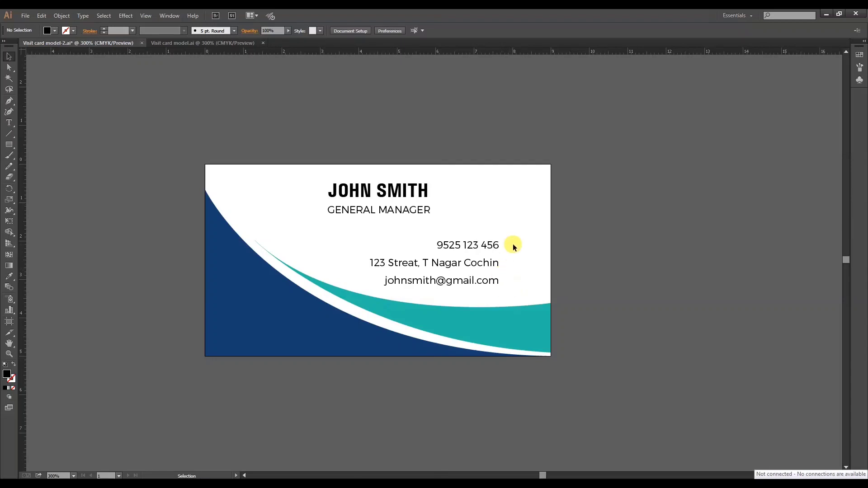
Paste the round phone, location and mail icons and place them in a column to the right of the contact lines.
key("a")
key("ctrl+v")
left_click_drag(435, 245, 503, 221)
left_click(511, 220)
left_click(528, 279)
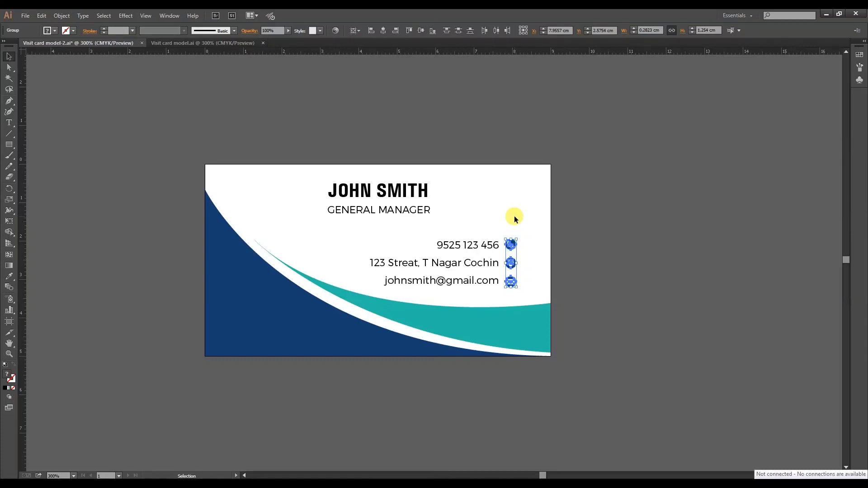
left_click(514, 215)
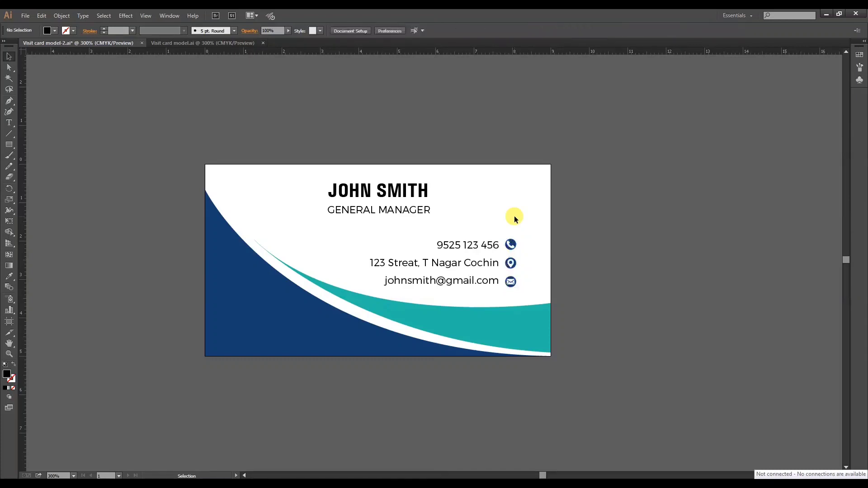
Nudge the contact icons vertically to even out their spacing beside the text lines.
left_click(511, 248)
left_click(512, 262)
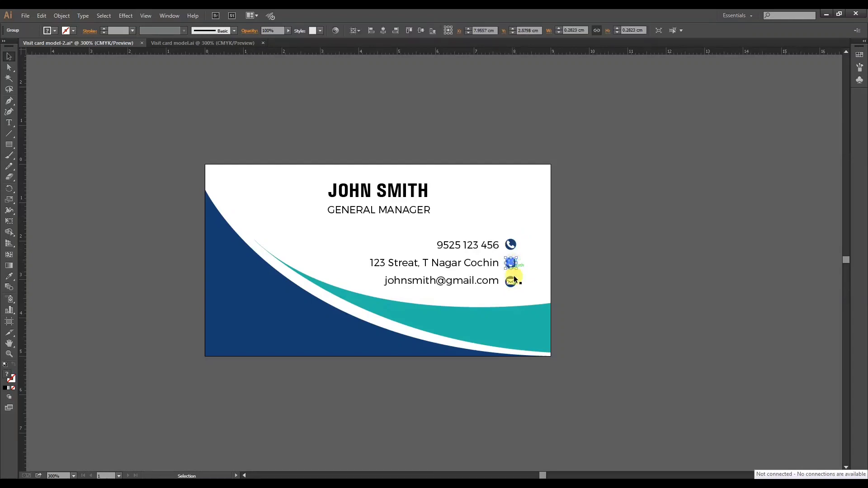
left_click(513, 279)
left_click(512, 262)
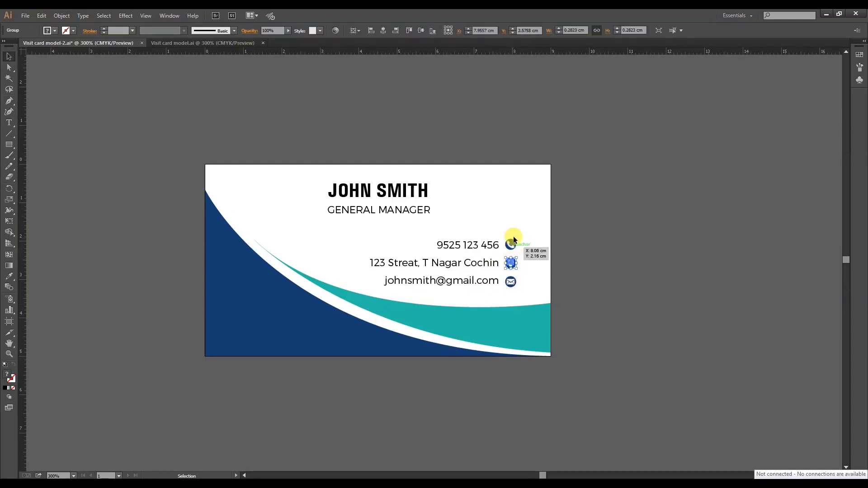
left_click(516, 222)
Tighten the line spacing of the three-line contact text block to 13.5 pt leading.
left_click(478, 246)
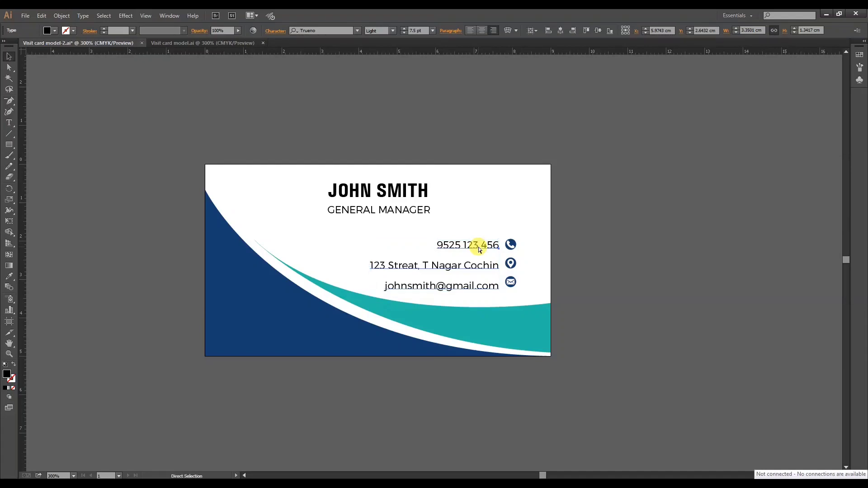
key("ctrl+t")
left_click_drag(643, 145, 622, 146)
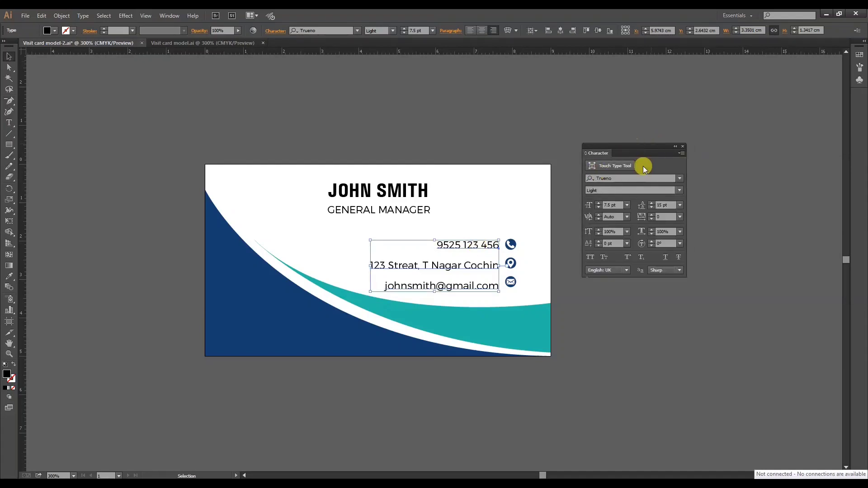
left_click(653, 204)
left_click(653, 207)
Nudge the column of phone, location and mail icons slightly right, away from the contact text.
left_click(519, 286)
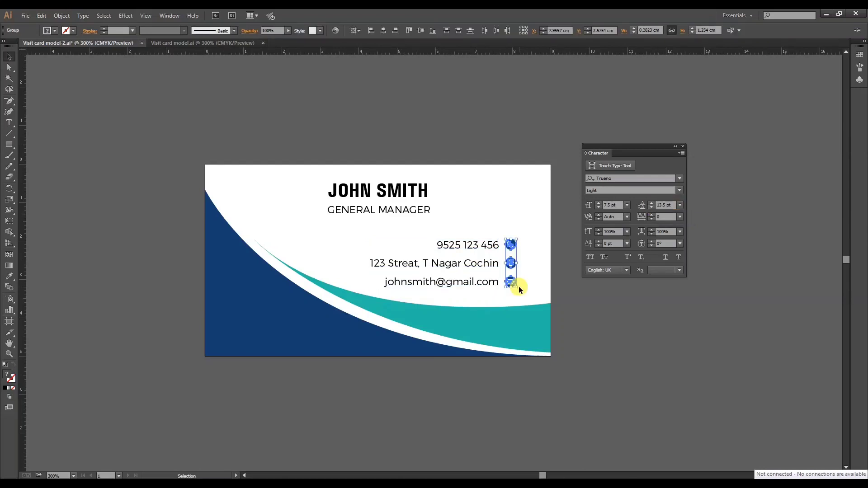
left_click(527, 271)
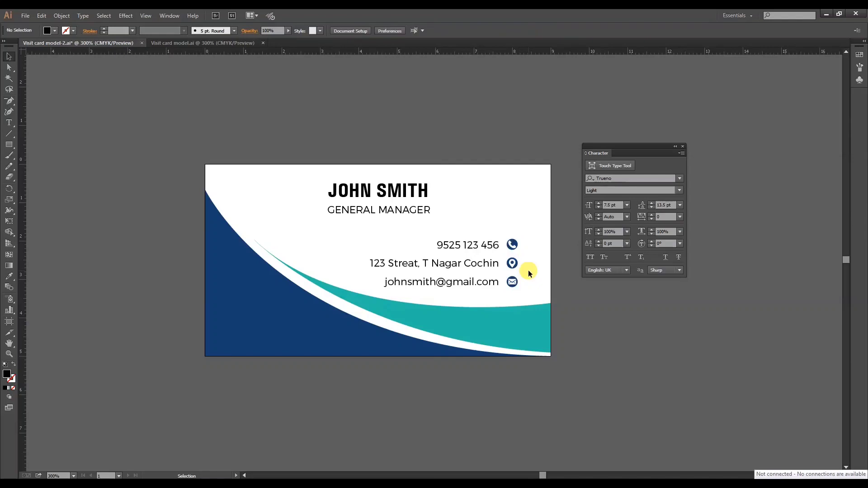
scroll(529, 271, "up", 2)
scroll(525, 240, "down", 2)
scroll(492, 203, "up", 1)
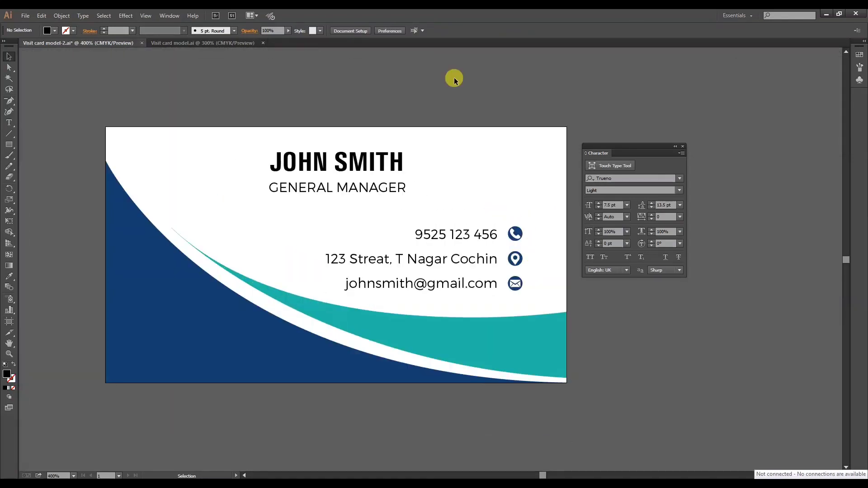
key("a")
key("v")
key("ctrl+minus")
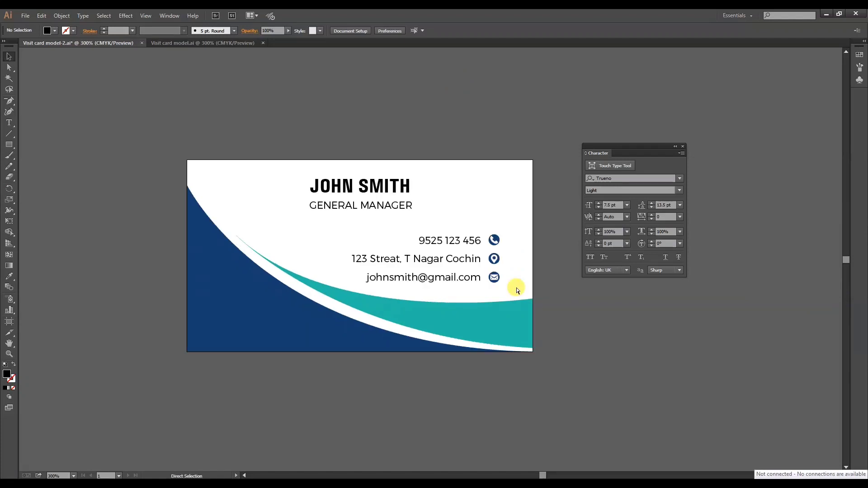
Show the rulers and place three horizontal guides at the baselines of the phone, address and e-mail lines.
key("ctrl+r")
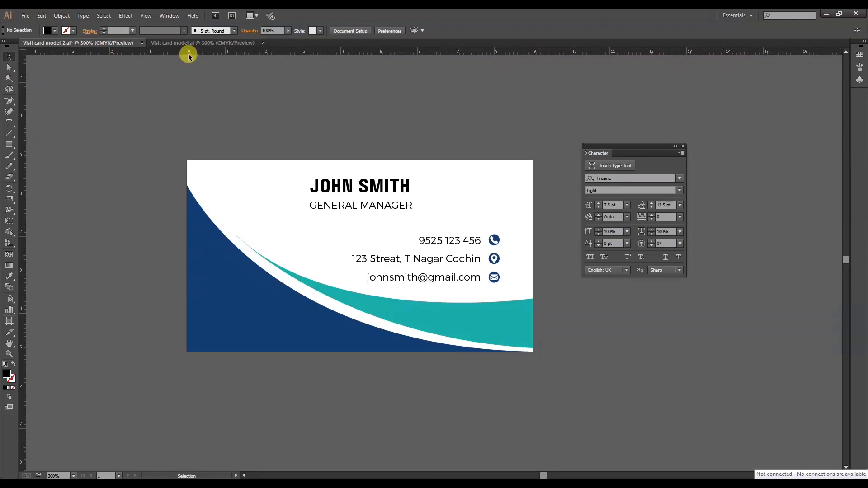
left_click_drag(325, 52, 358, 245)
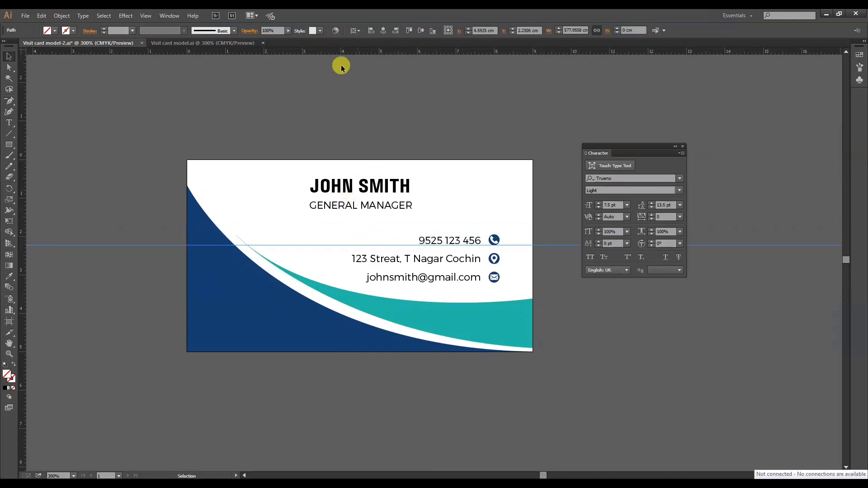
left_click_drag(345, 52, 371, 262)
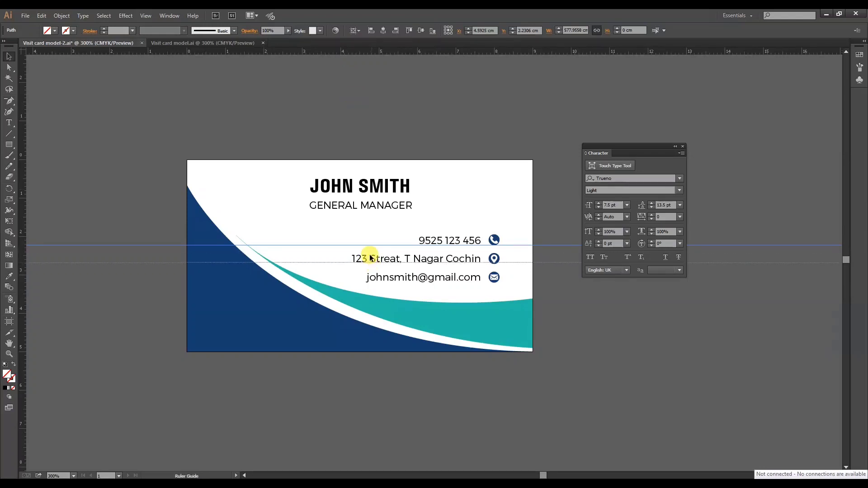
left_click_drag(364, 53, 389, 281)
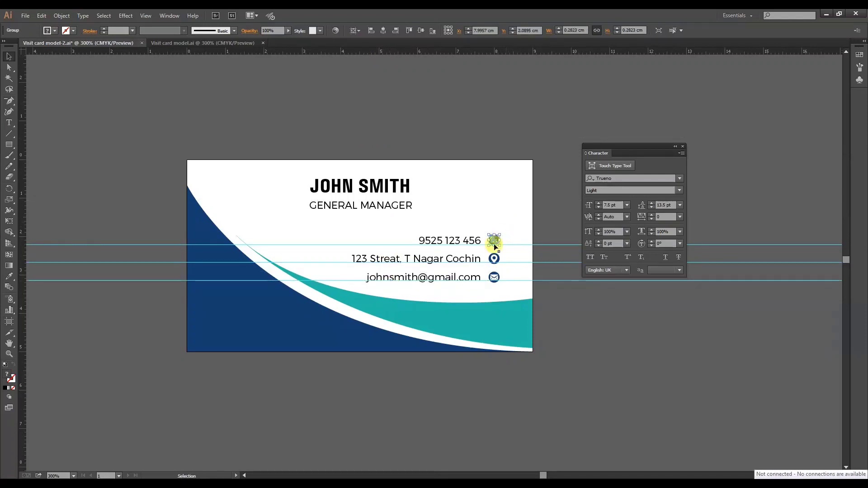
Nudge the phone, location and mail icons slightly up against the baseline guides, and remove the guides from the card.
left_click(493, 257)
left_click(494, 277)
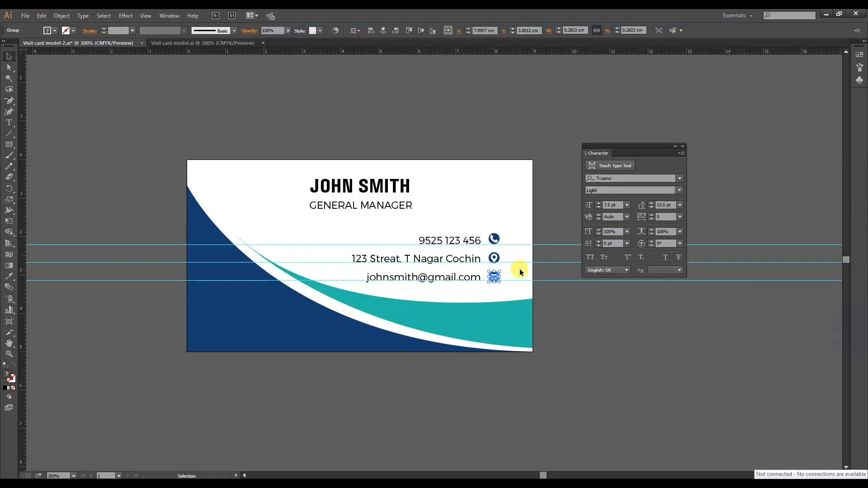
left_click(519, 271)
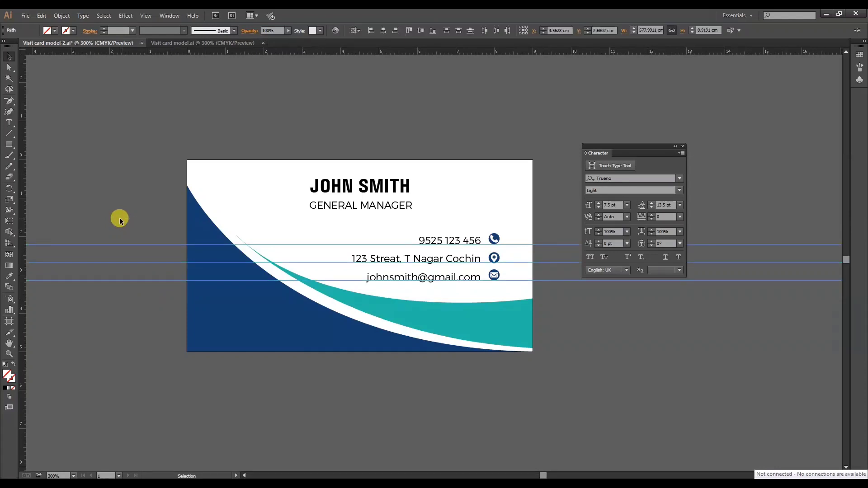
key("ctrl+semicolon")
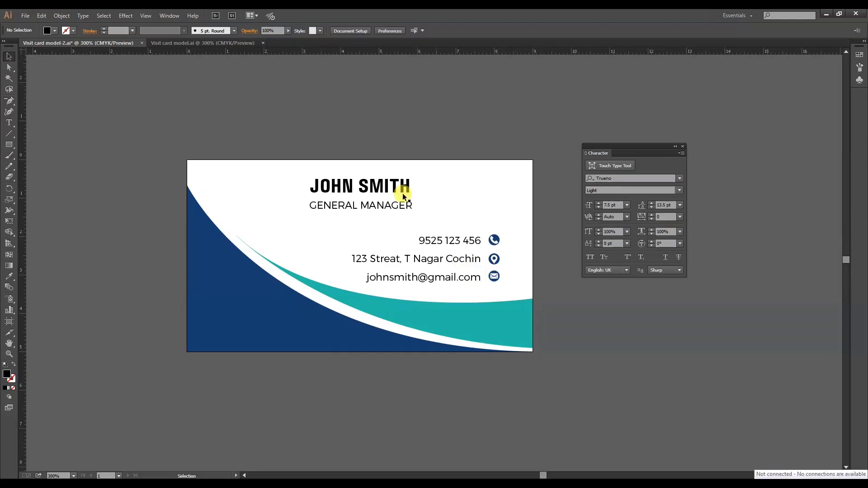
Nudge the cardholder's name and job title slightly down and left at the head of the card.
left_click(403, 190)
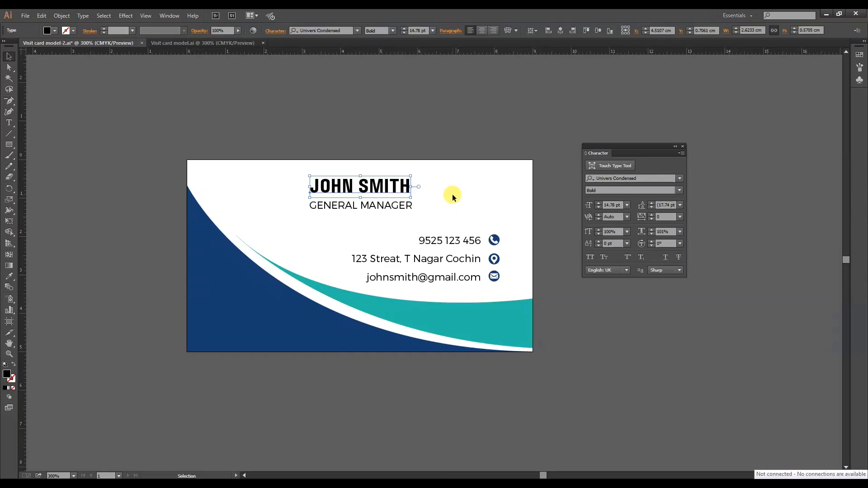
left_click(414, 144)
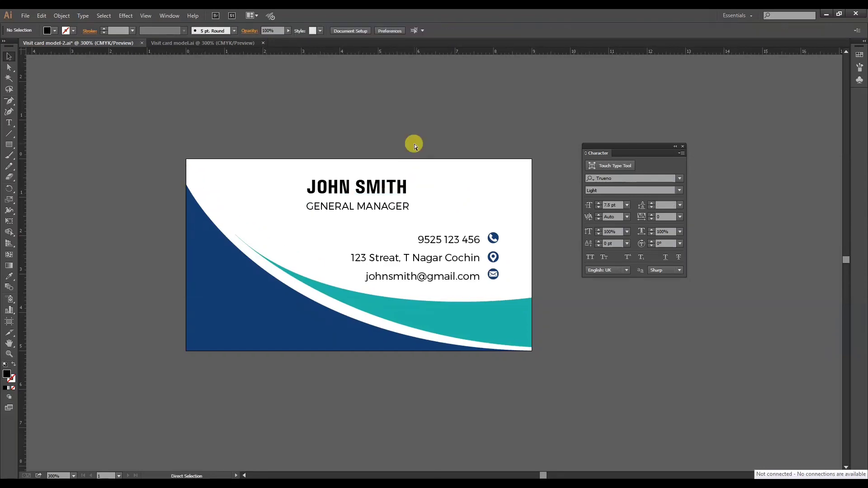
key("ctrl+plus")
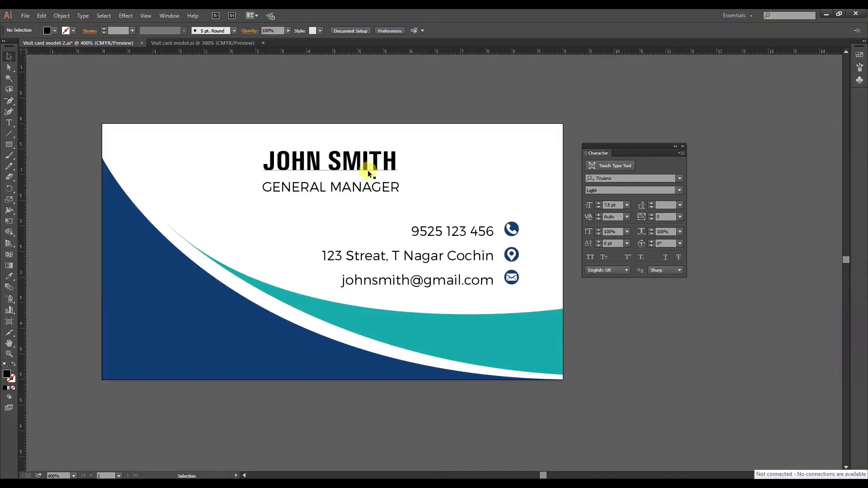
Centre the cardholder's name horizontally on the artboard with Horizontal Align Center.
left_click(377, 163)
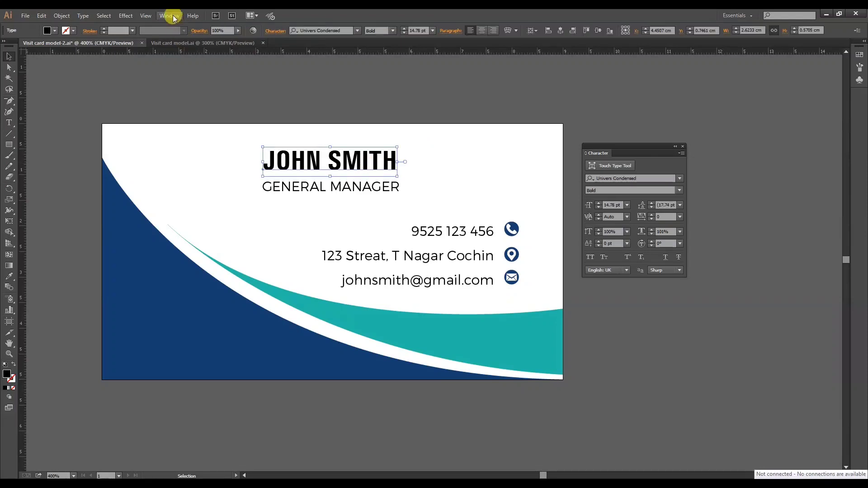
left_click(169, 16)
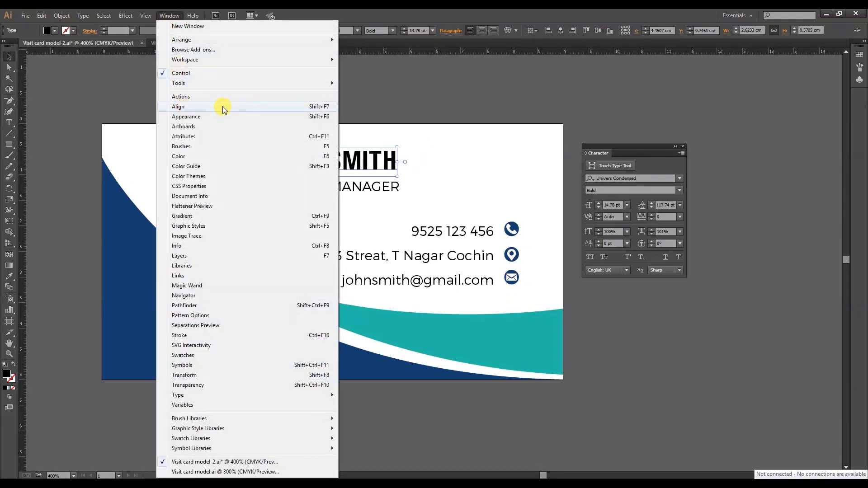
left_click(292, 108)
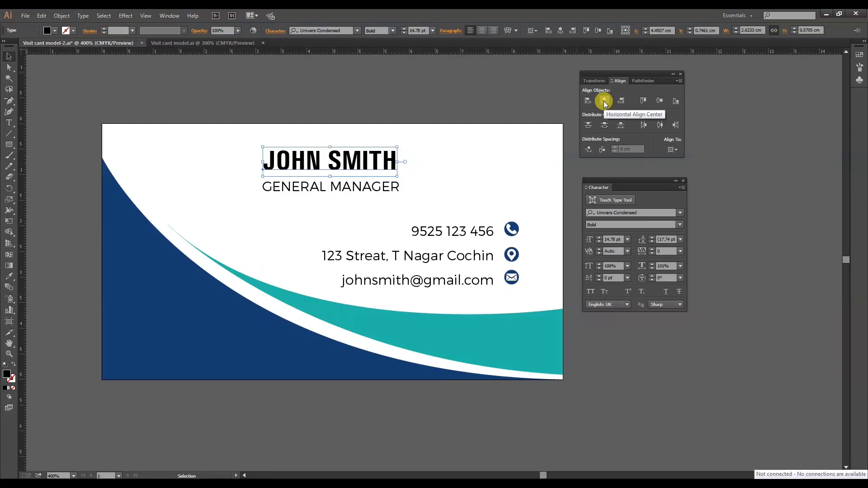
left_click(605, 101)
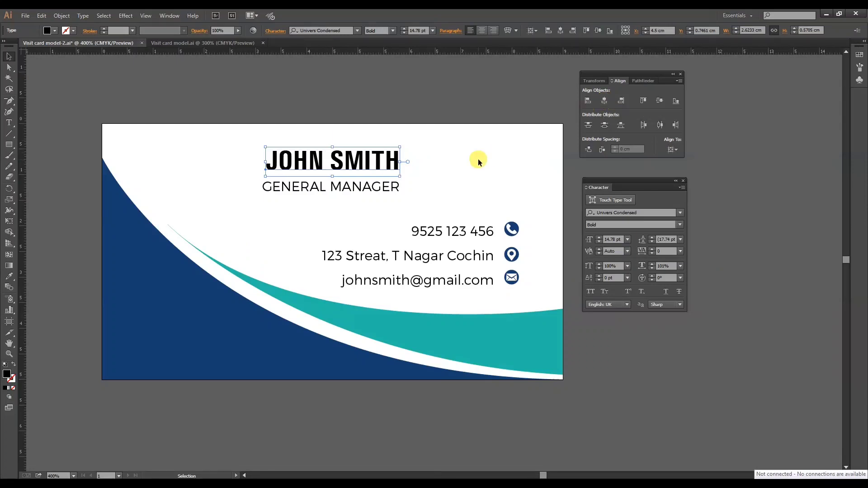
Centre the job title horizontally on the artboard and fine-tune its alignment beneath the name.
left_click(396, 187)
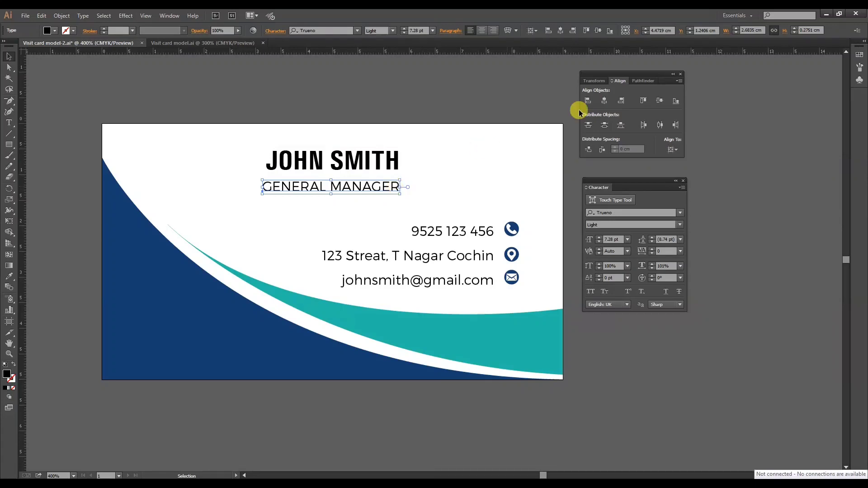
left_click(604, 101)
left_click(461, 183)
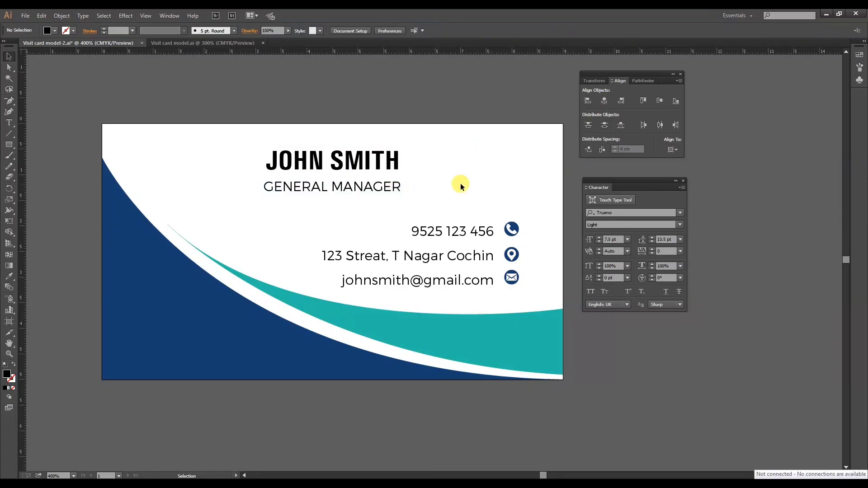
left_click_drag(413, 193, 360, 142)
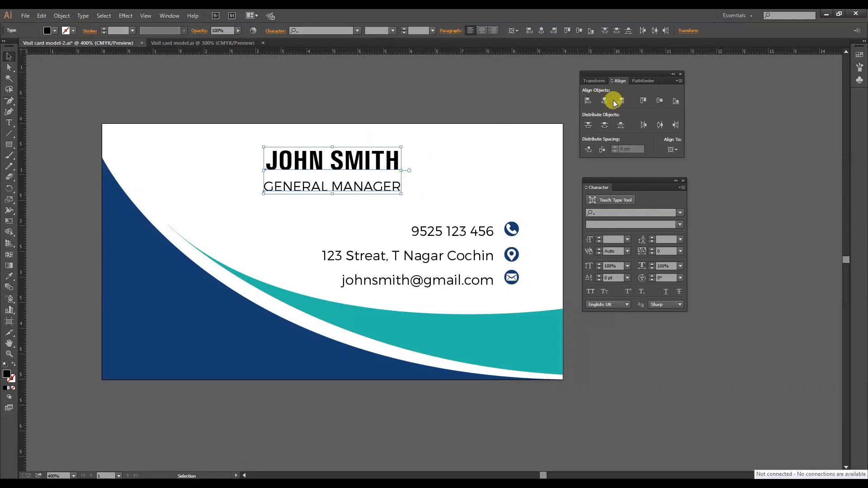
left_click_drag(619, 73, 615, 74)
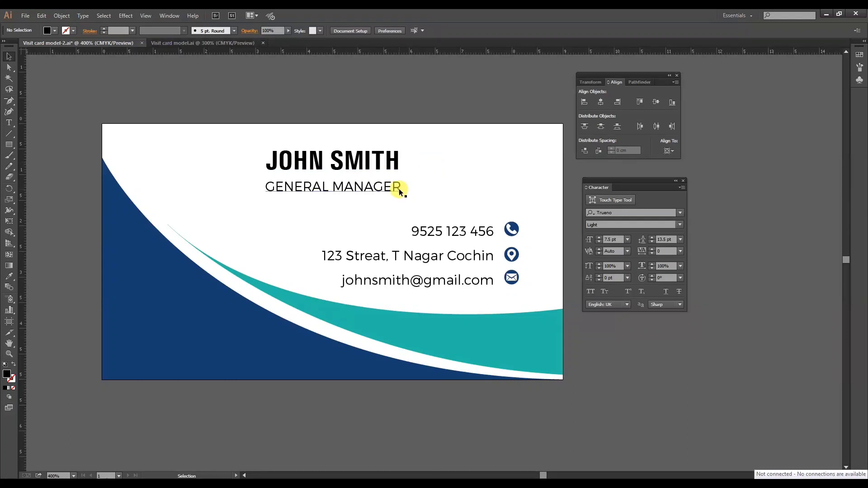
Paste the QR code over the teal swoosh below the mail icon, aligning its right edge with the icons using a temporary vertical guide.
key("ctrl+v")
left_click_drag(435, 264, 494, 322)
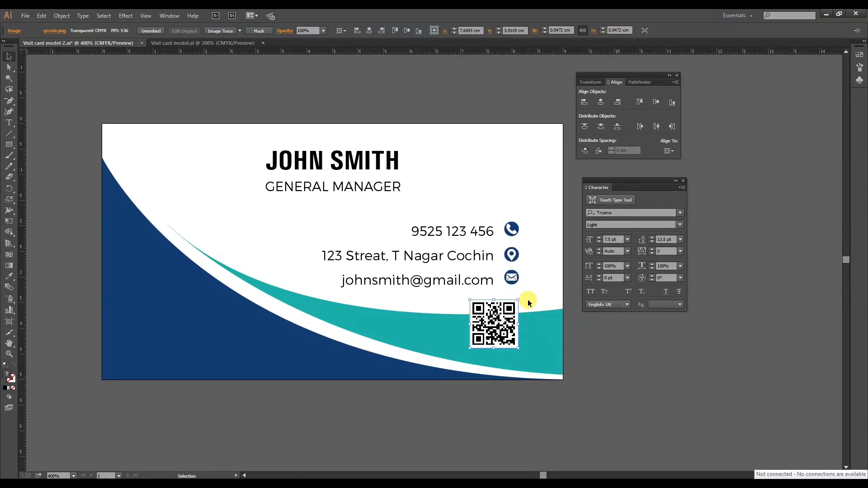
left_click(528, 299)
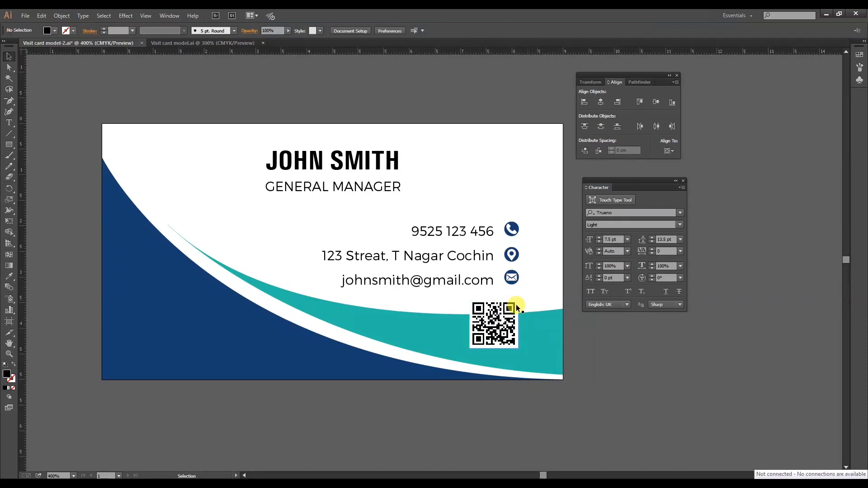
left_click_drag(23, 337, 519, 346)
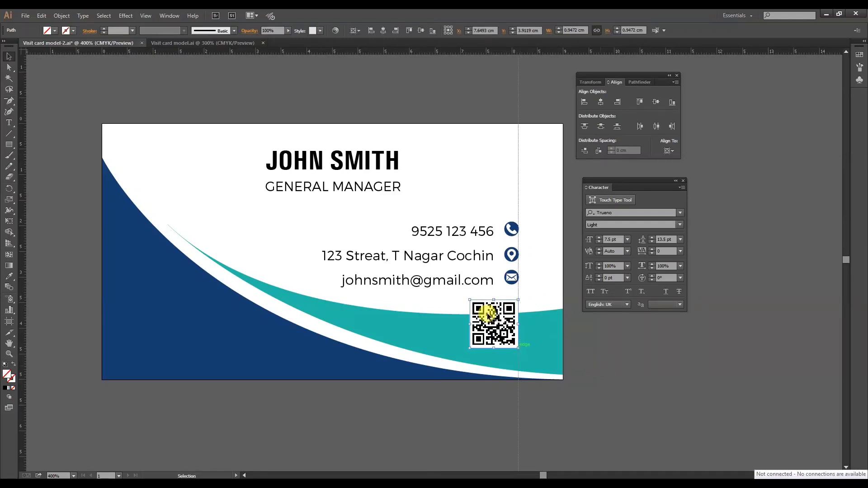
left_click(272, 85)
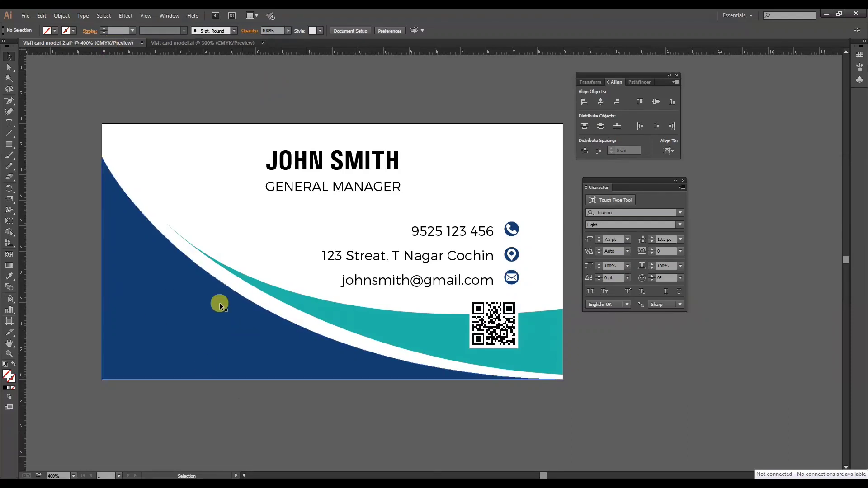
Paste the Image Design Studio logo and position it in the dark blue area at the card's lower left corner.
key("ctrl+v")
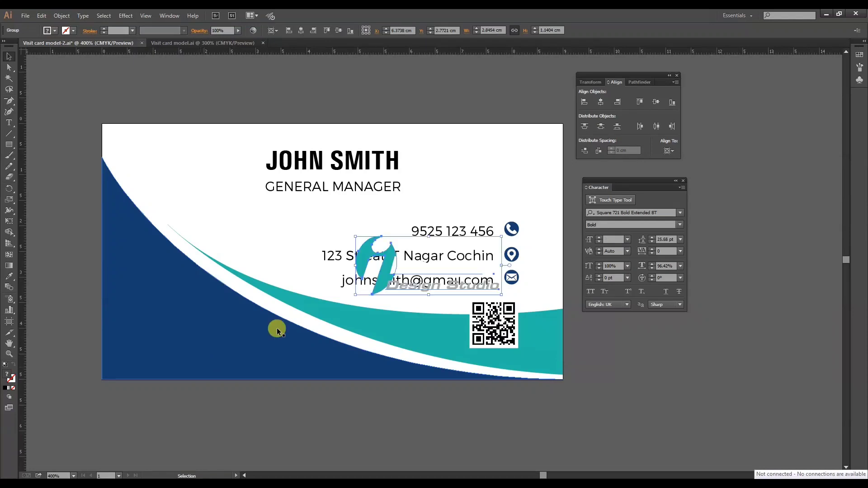
left_click_drag(388, 268, 239, 412)
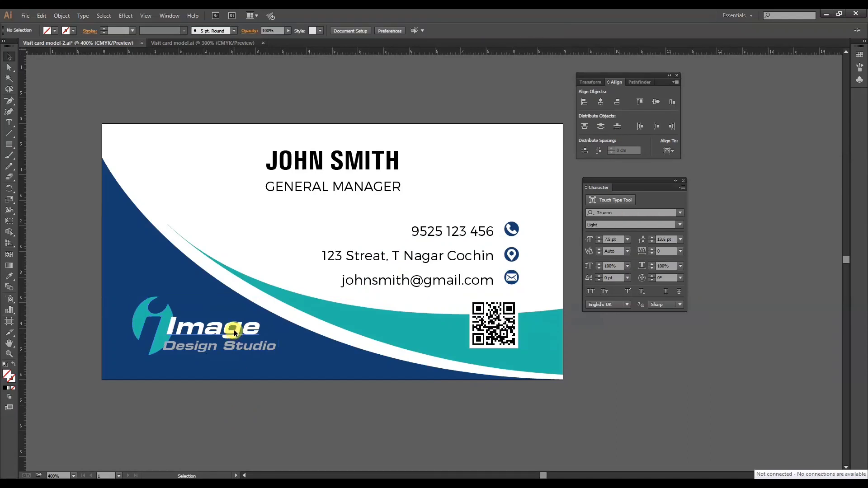
left_click_drag(234, 331, 234, 335)
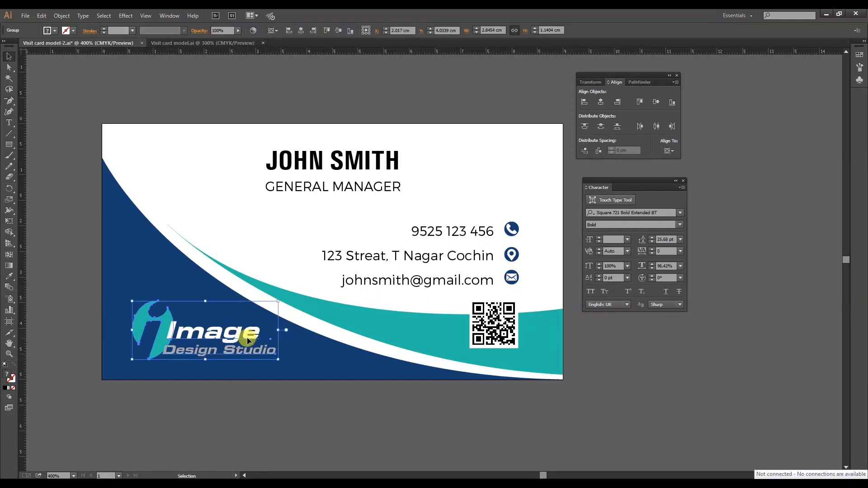
key("Left")
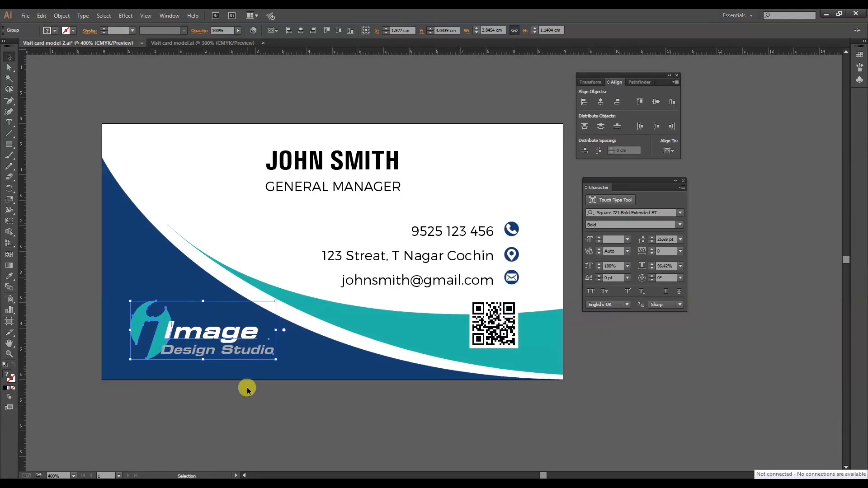
left_click(248, 387)
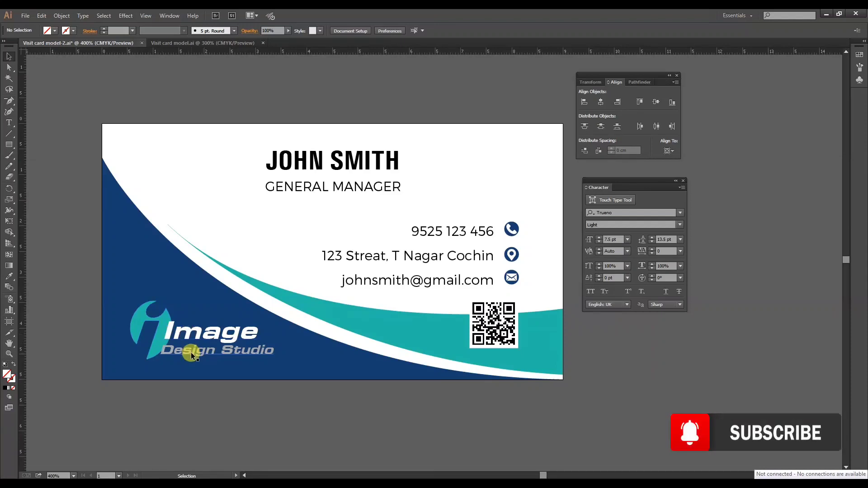
left_click(189, 329)
left_click(227, 421)
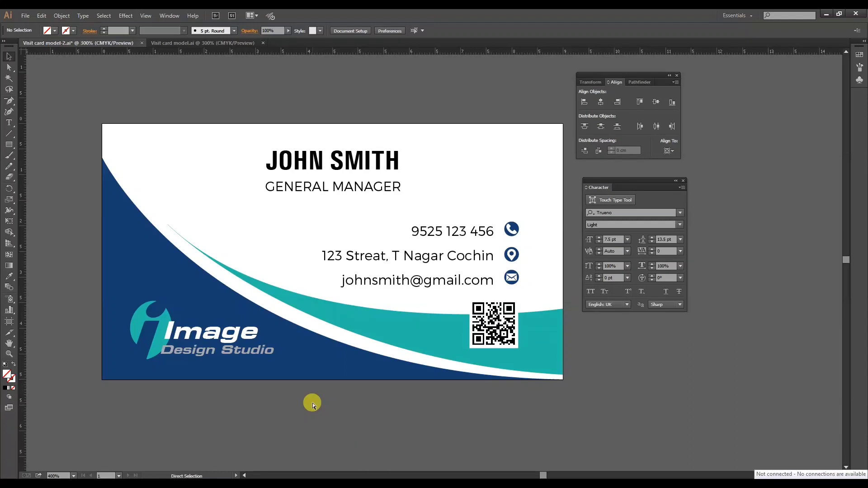
Fine-tune the logo's position, shifting it slightly left and up to about X 1.89 cm, Y 4.01 cm.
key("ctrl+minus")
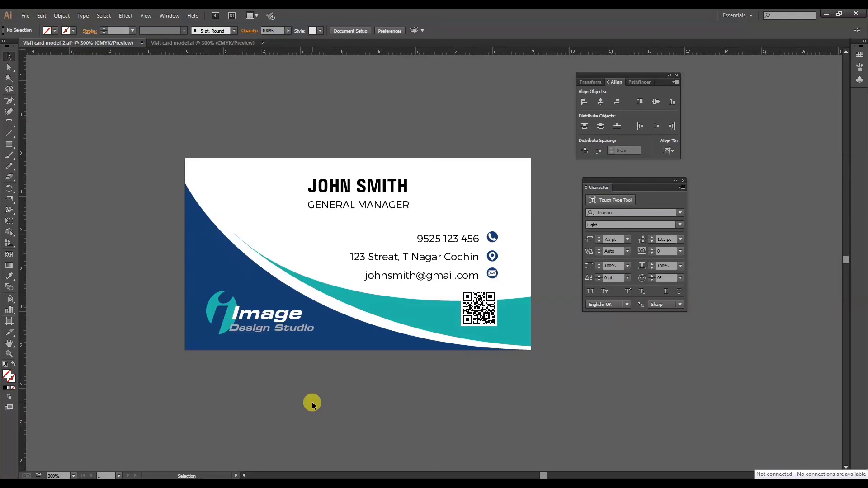
left_click(231, 315)
left_click_drag(232, 315, 227, 315)
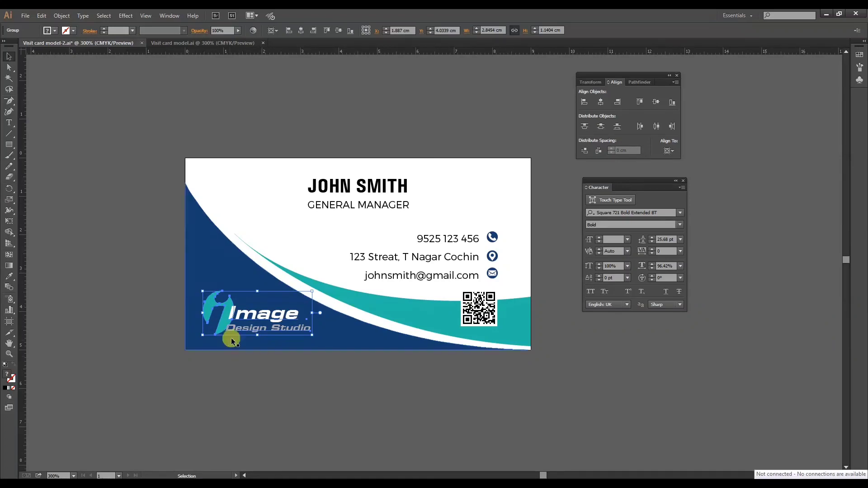
key("Up")
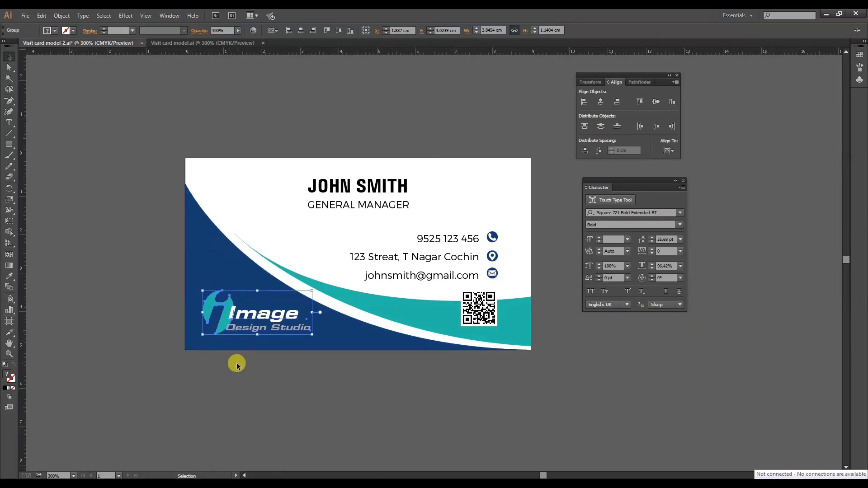
key("Up")
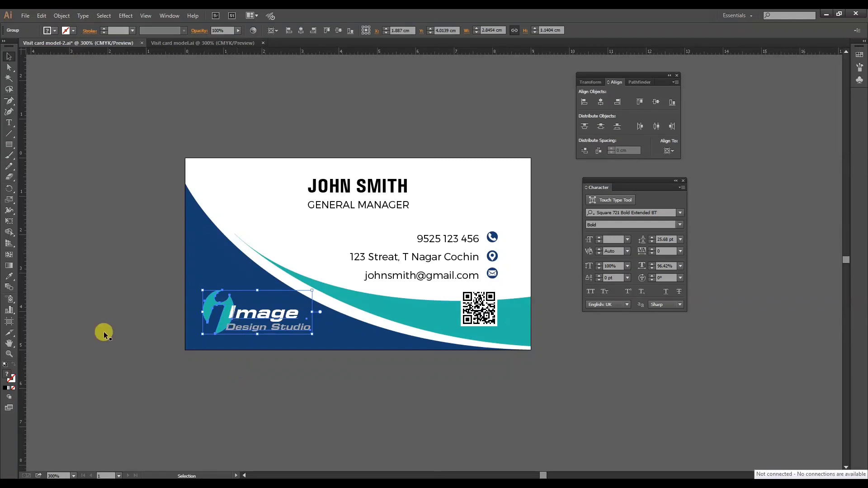
left_click(243, 376)
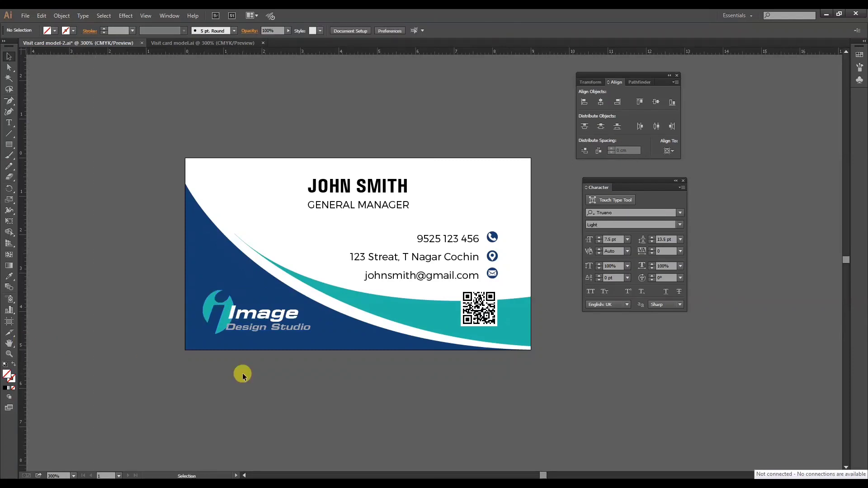